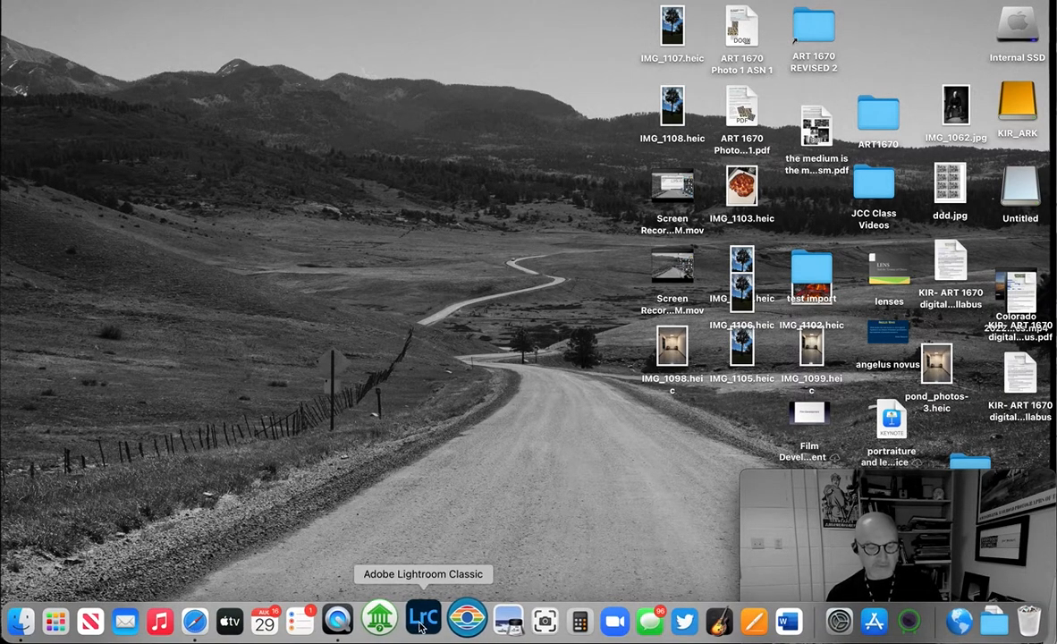
- Find Adobe Lightroom Classic among the installed applications and launch it
left_click(74, 621)
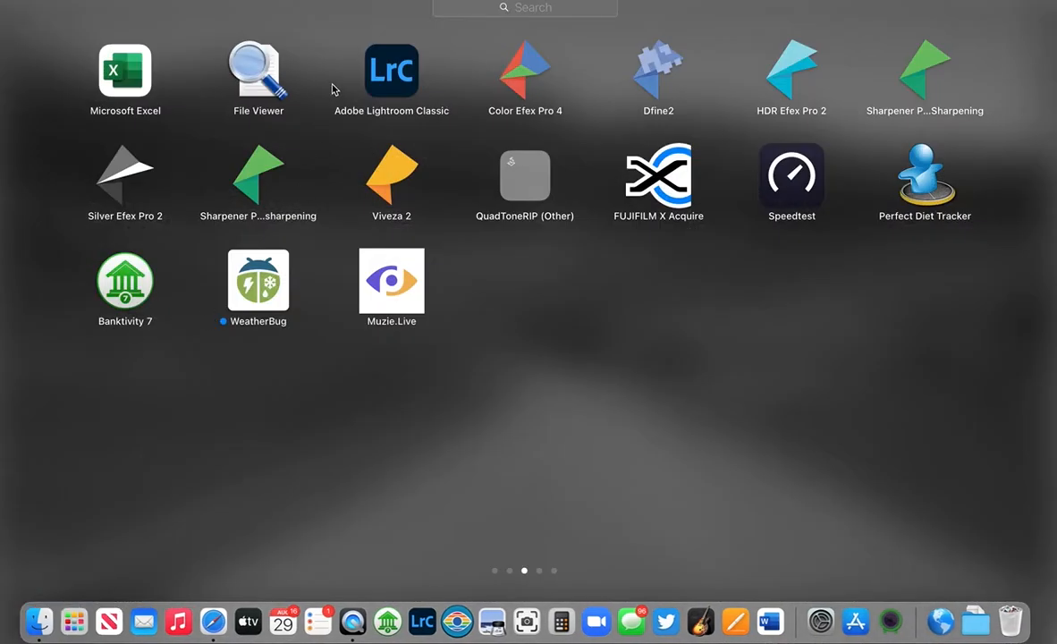
scroll(321, 179, "left", 3)
scroll(321, 179, "left", 3)
scroll(321, 179, "right", 3)
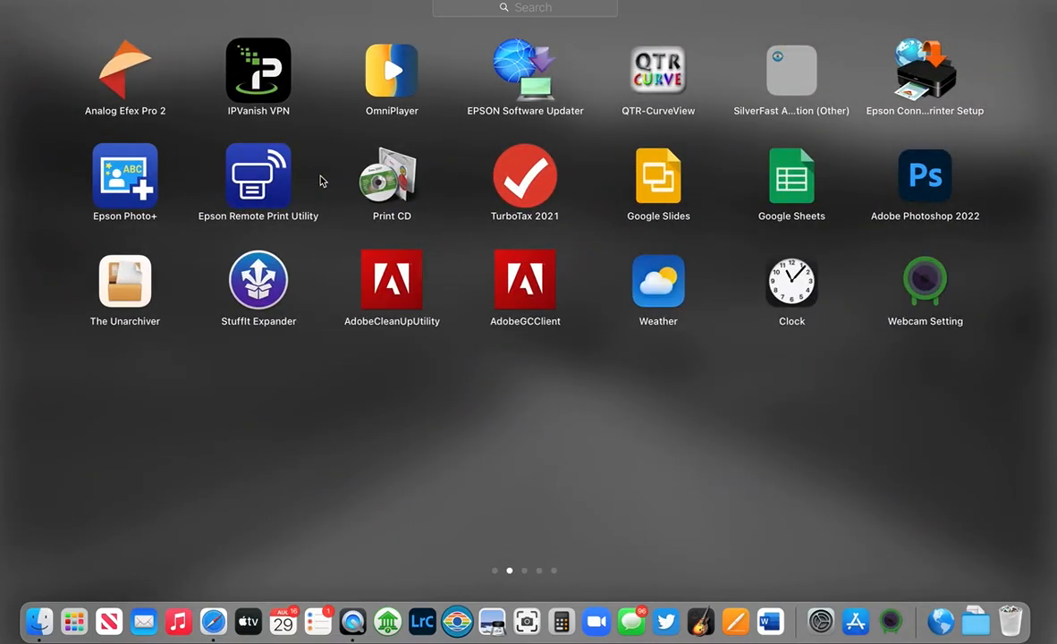
scroll(321, 180, "right", 3)
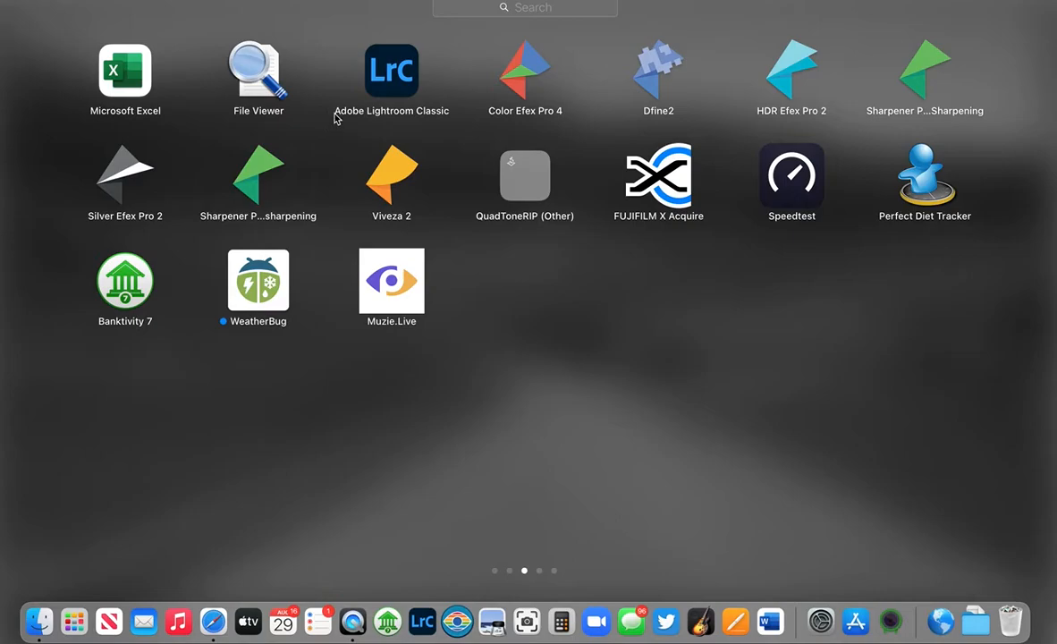
left_click(376, 79)
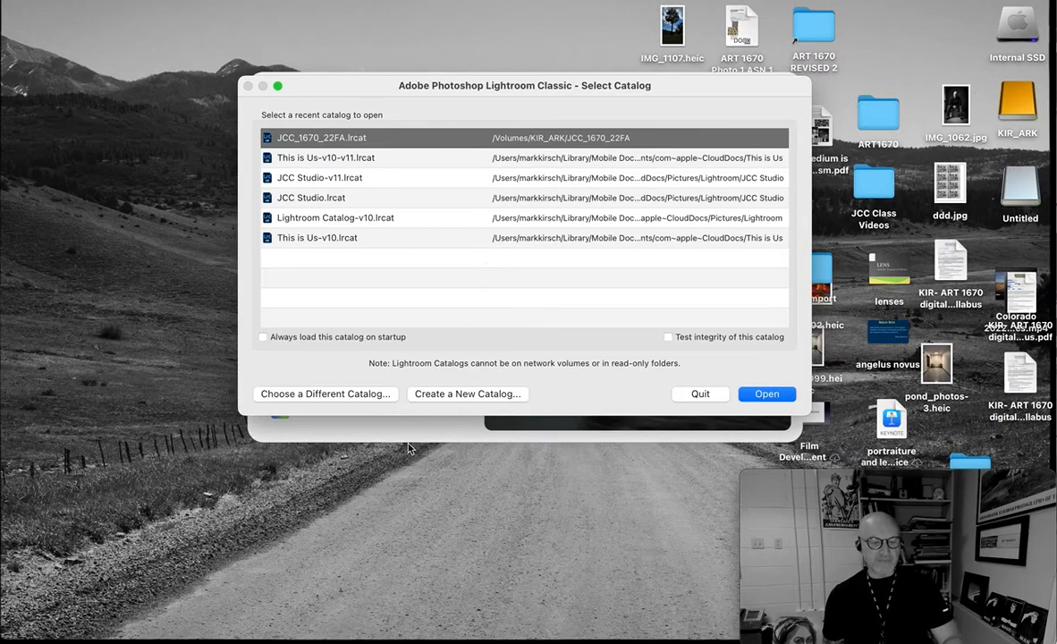
- Turn on always loading the catalog on startup and create a new catalog named "Fasll 22 Test Cat" on the KIR_ARK drive
left_click(262, 337)
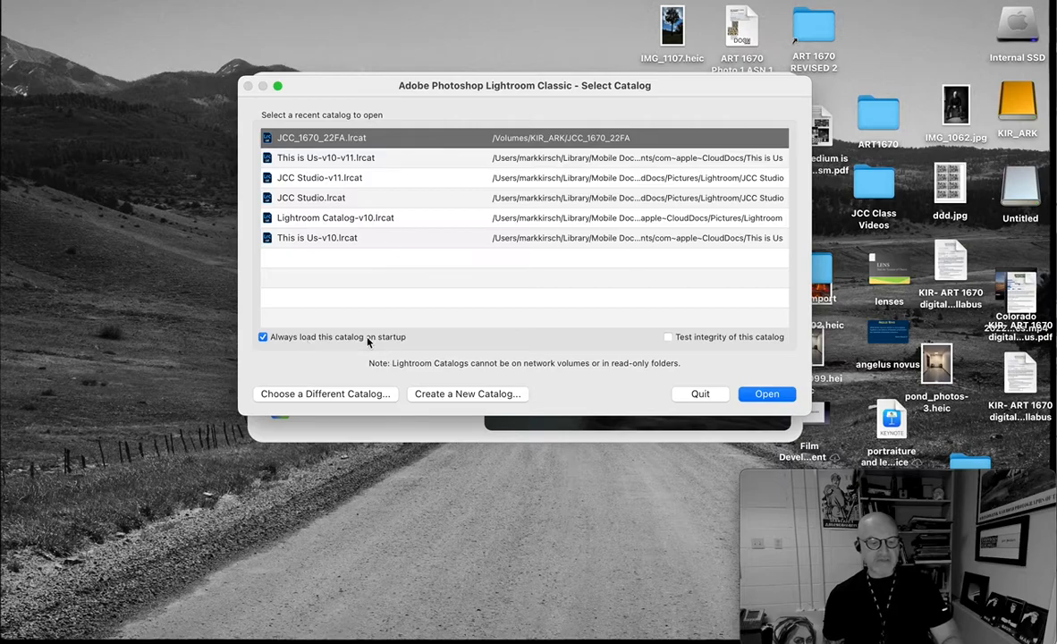
left_click(458, 396)
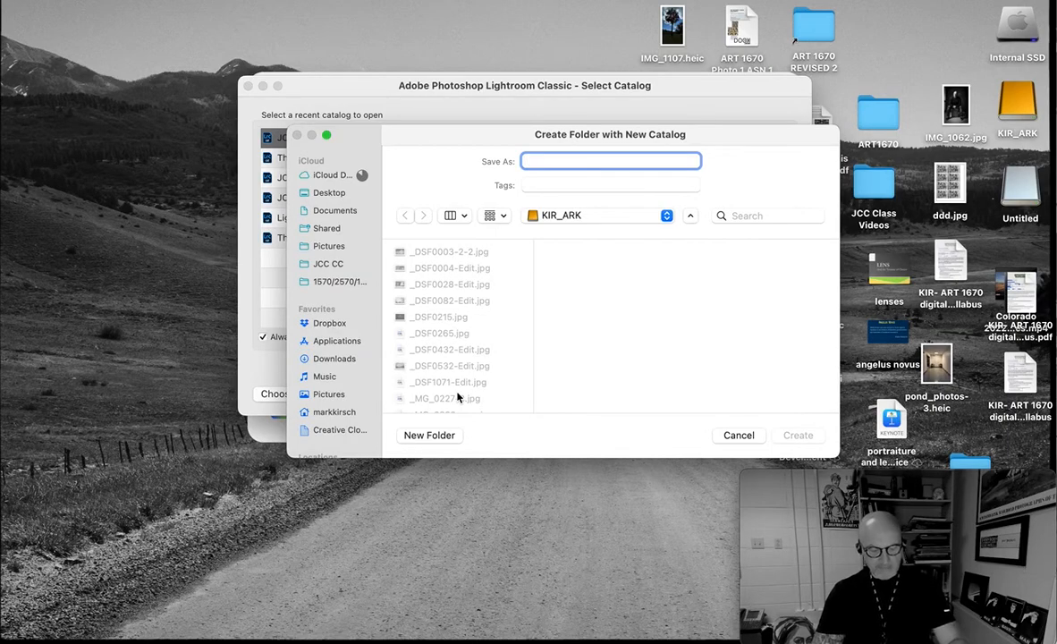
type("Fasll")
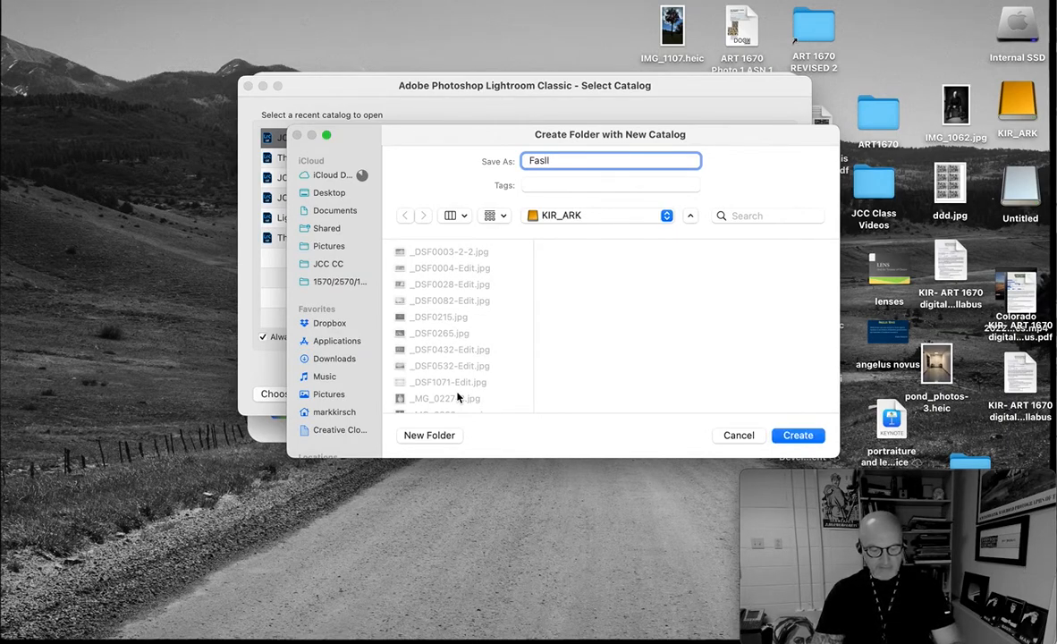
type(" 22 ")
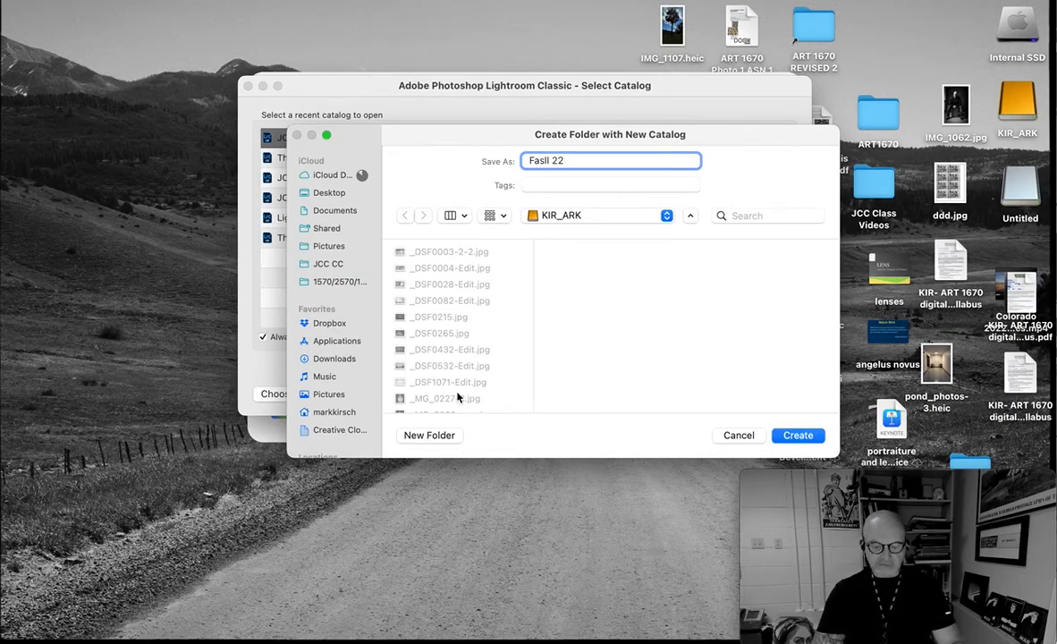
type("Test")
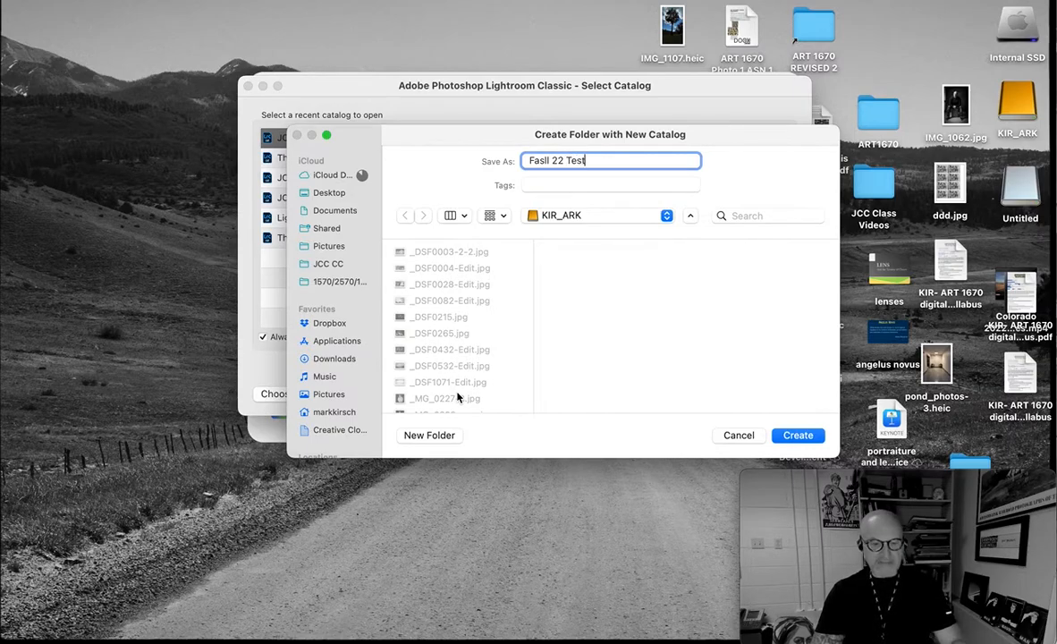
type(" Cat")
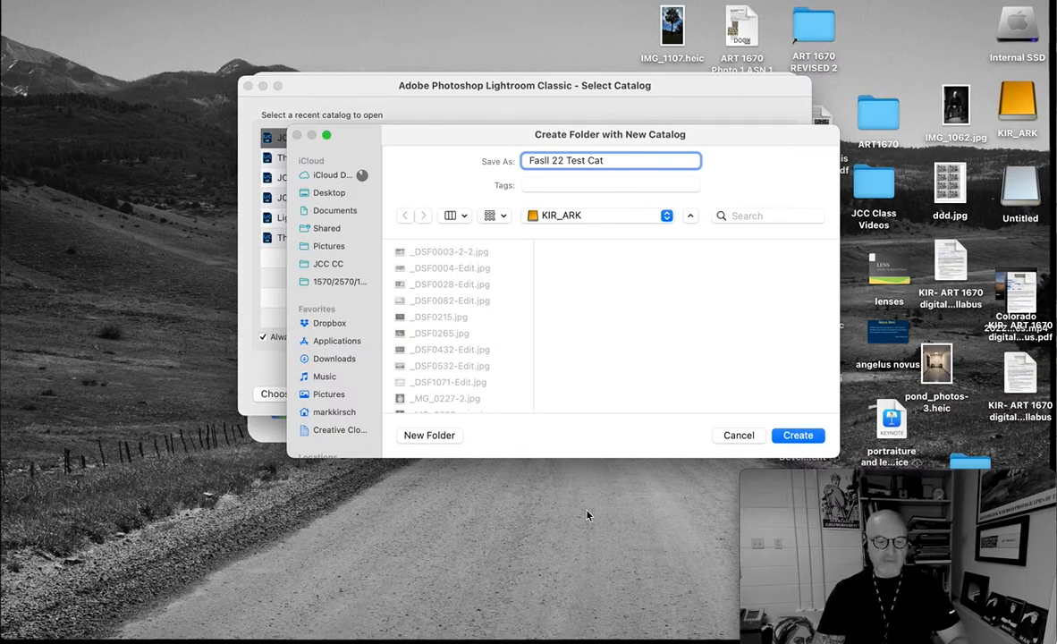
left_click(601, 216)
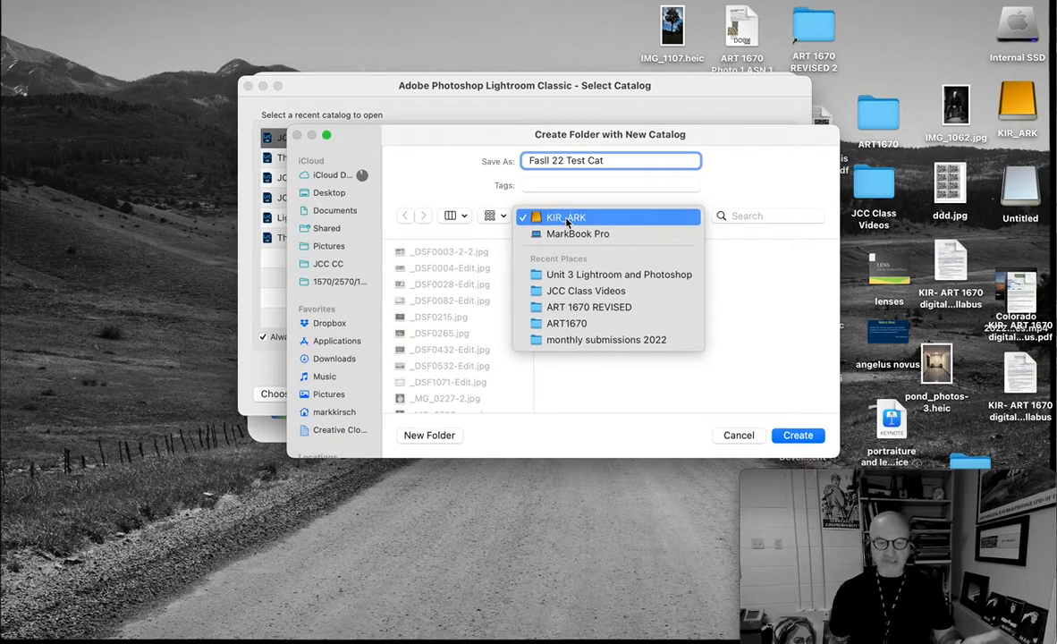
left_click(566, 222)
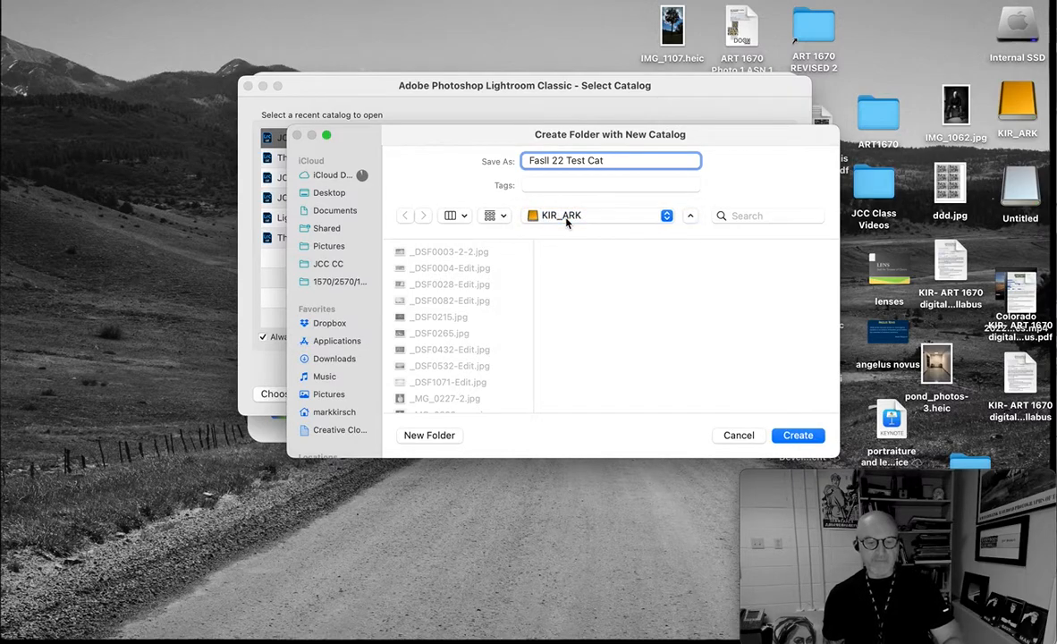
left_click(800, 437)
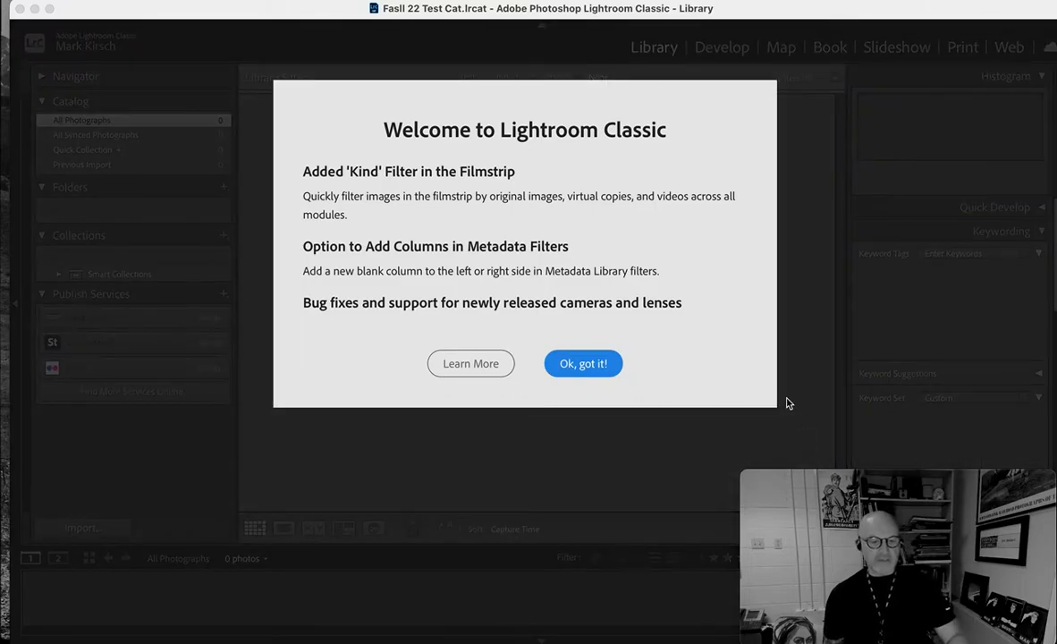
- Dismiss the welcome message and open the photo import to look over all photos on the Untitled device
left_click(565, 363)
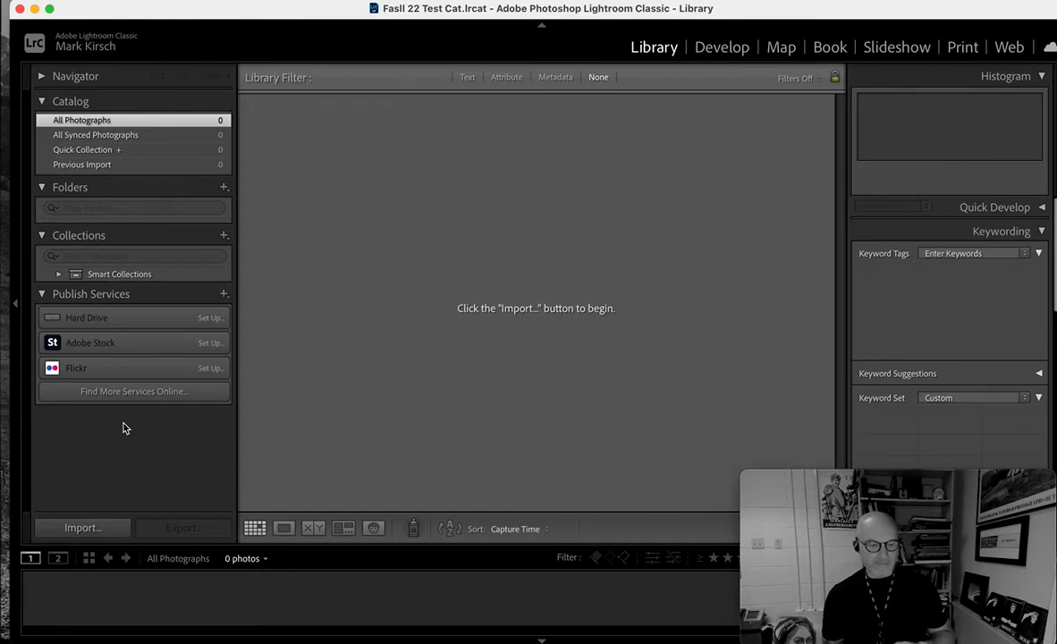
left_click(81, 528)
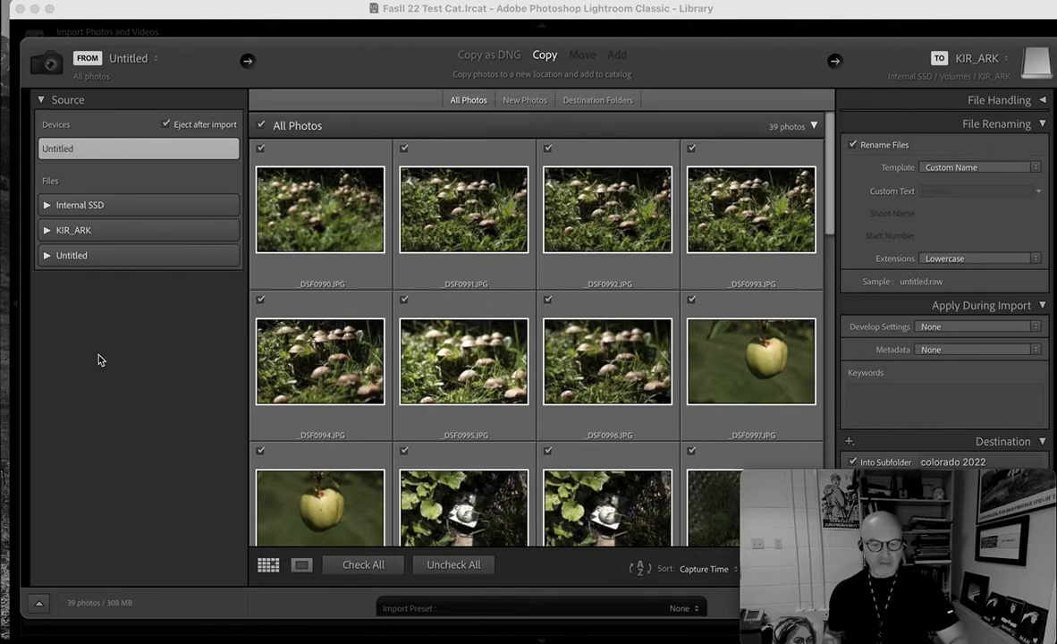
scroll(373, 272, "down", 10)
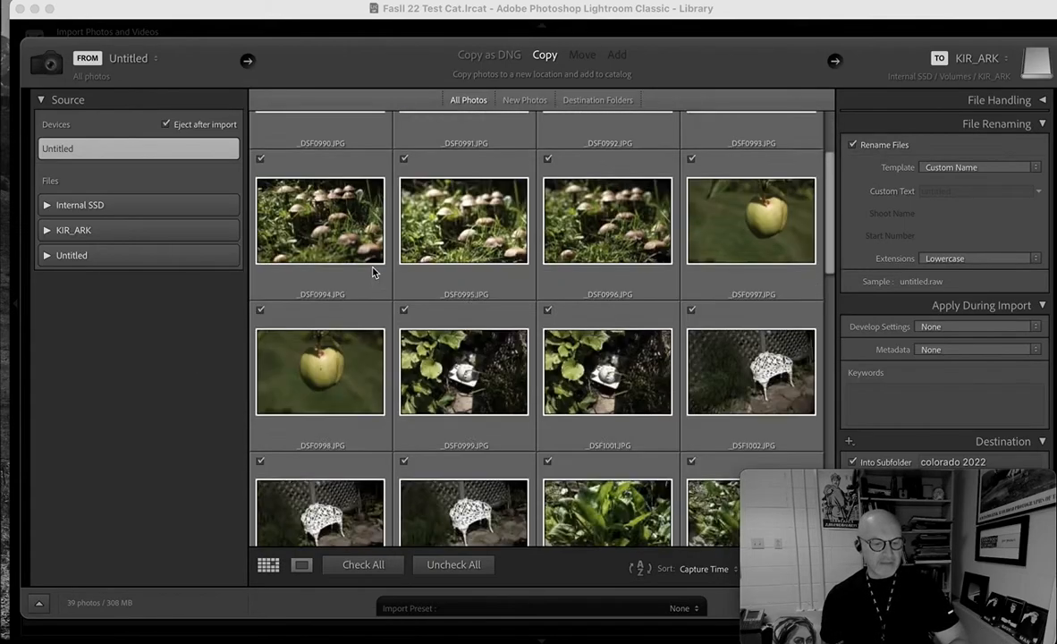
scroll(374, 272, "down", 5)
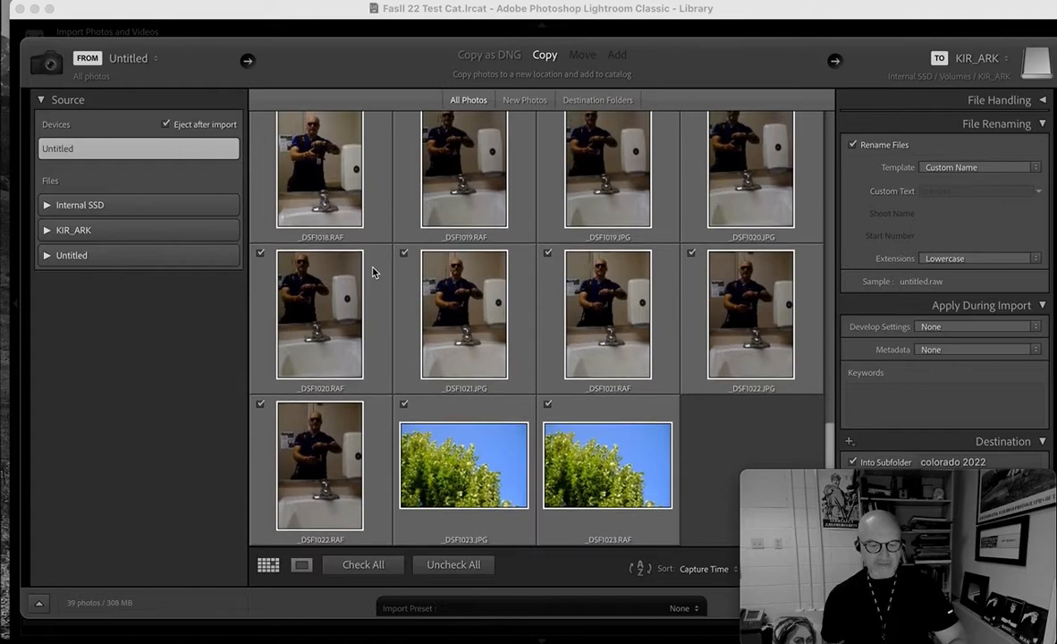
scroll(374, 273, "up", 8)
scroll(373, 272, "up", 6)
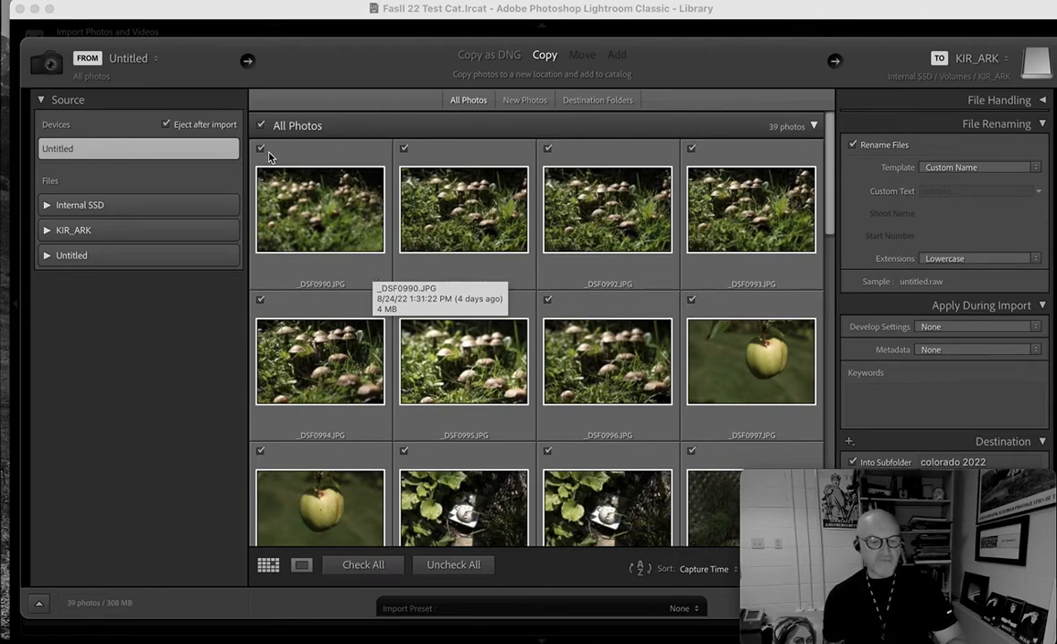
- Uncheck all photos, and mark only _DSF0992.JPG, _DSF0997.JPG, _DSF1003.JPG and _DSF1004.JPG for import
left_click(451, 565)
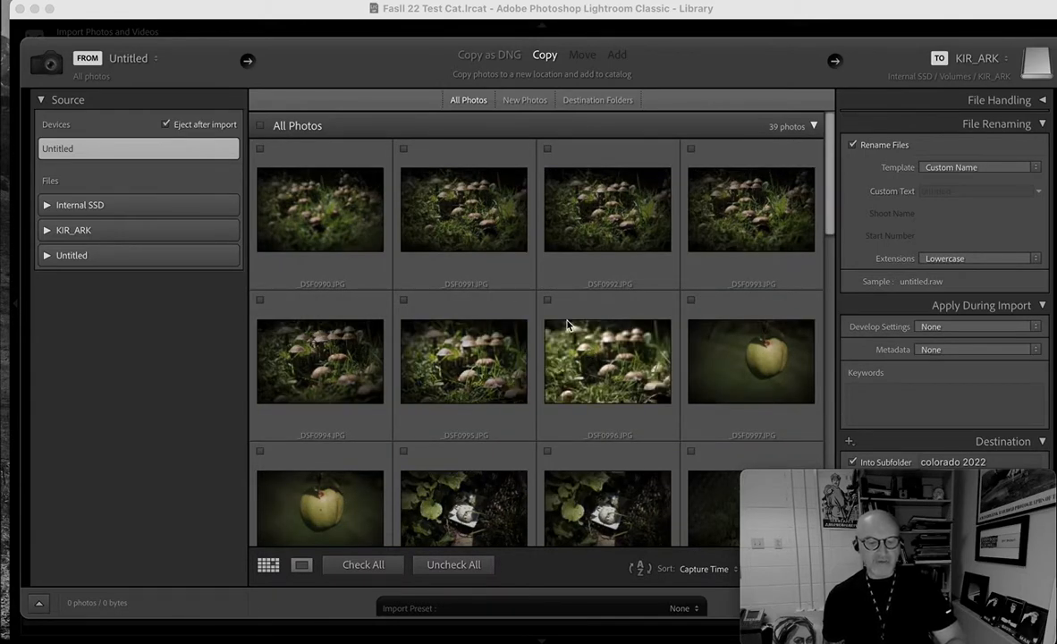
left_click(548, 150)
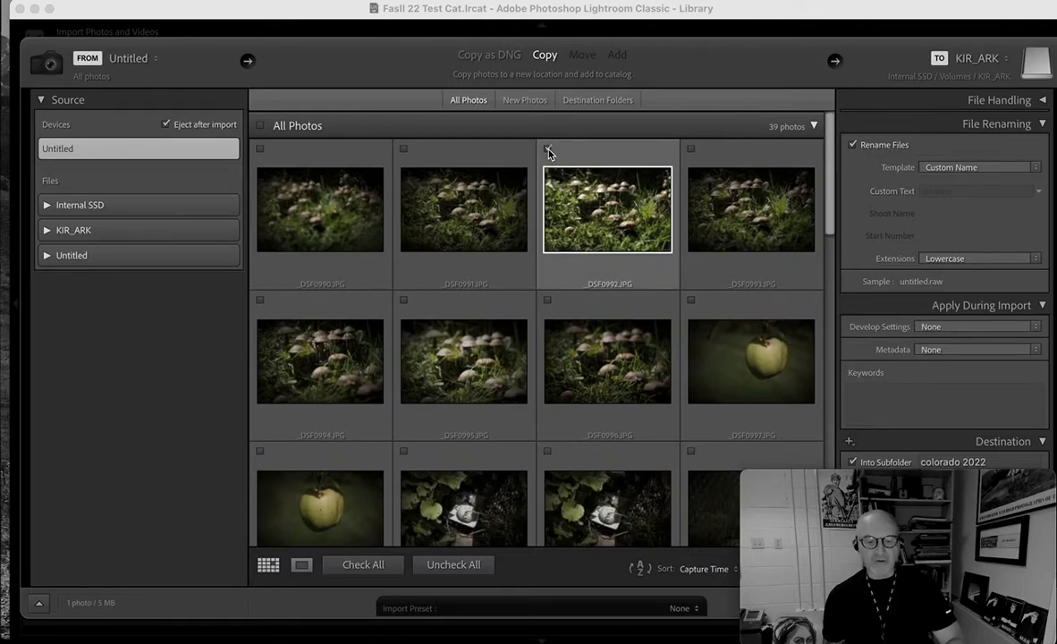
left_click(690, 299)
scroll(491, 355, "down", 2)
scroll(491, 355, "down", 3)
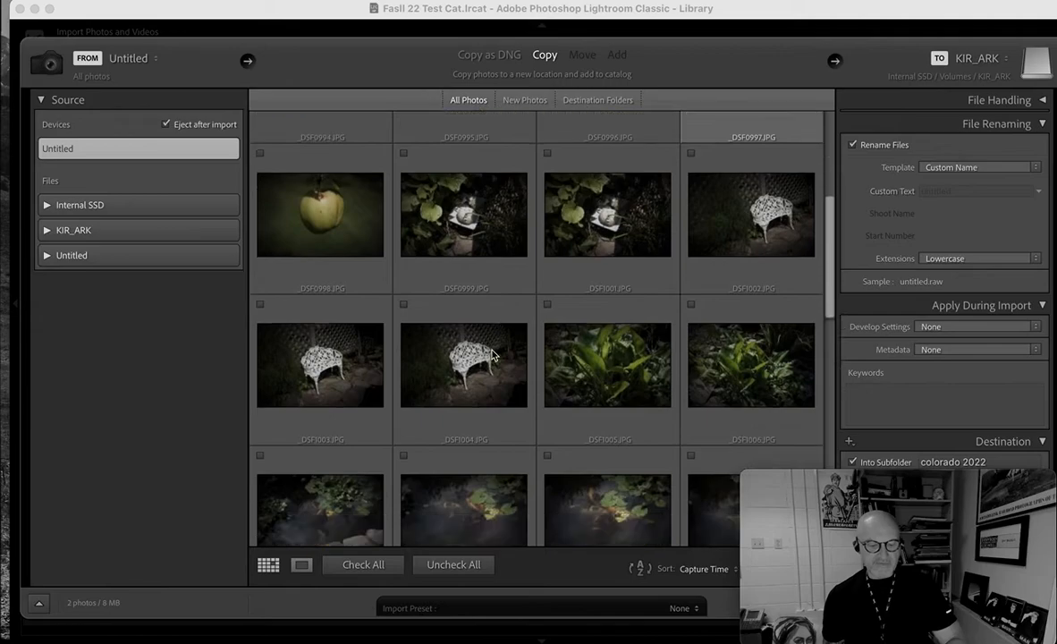
left_click(404, 257)
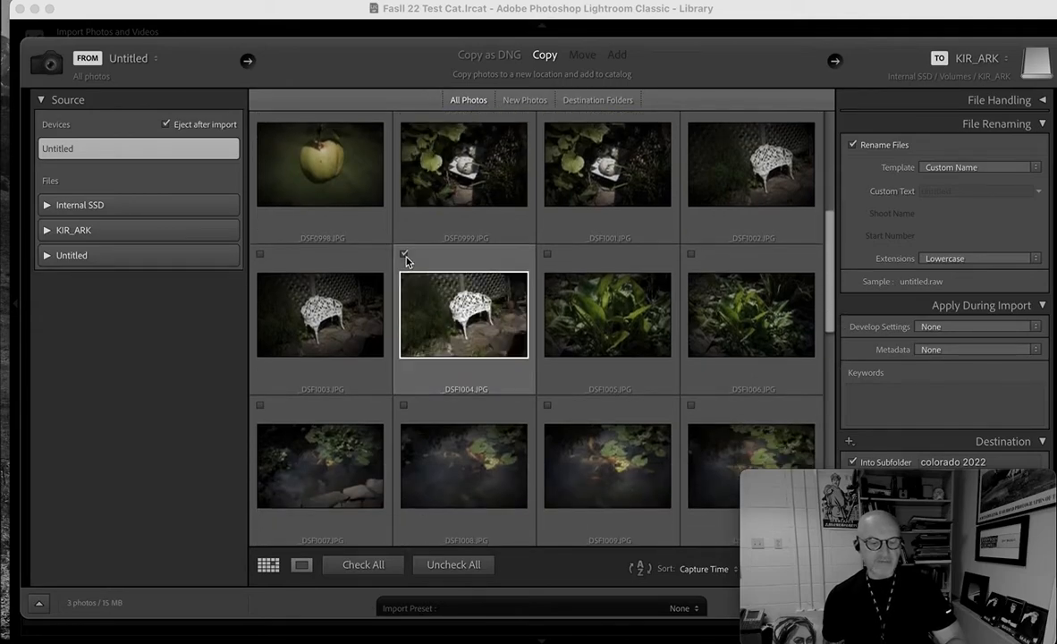
left_click(261, 255)
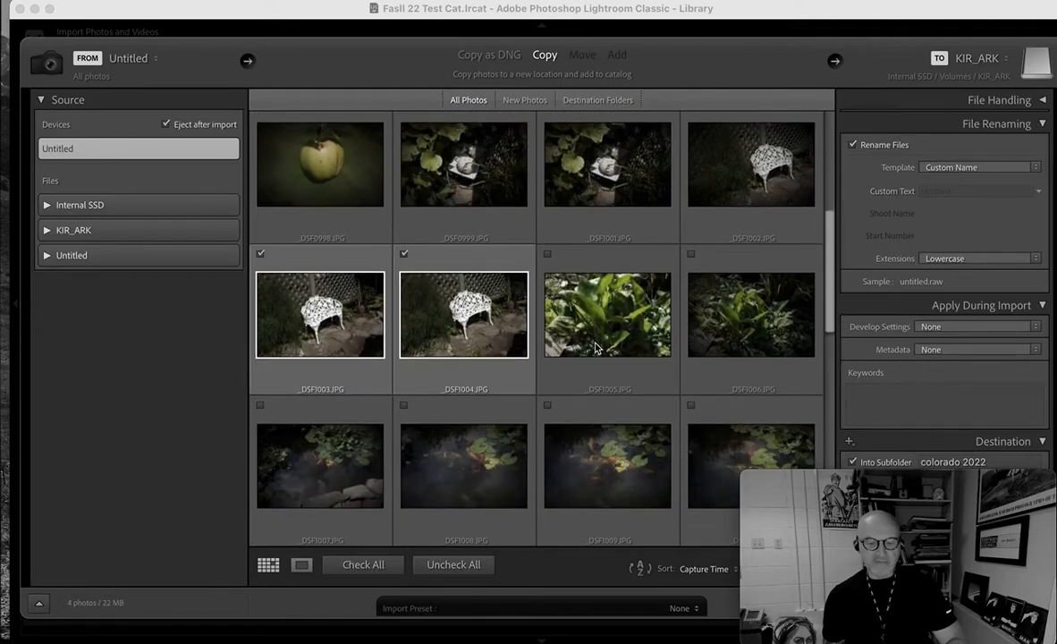
- Add the white bench photos _DSF1014.JPG and _DSF1015.JPG to the photos marked for import
scroll(601, 337, "down", 5)
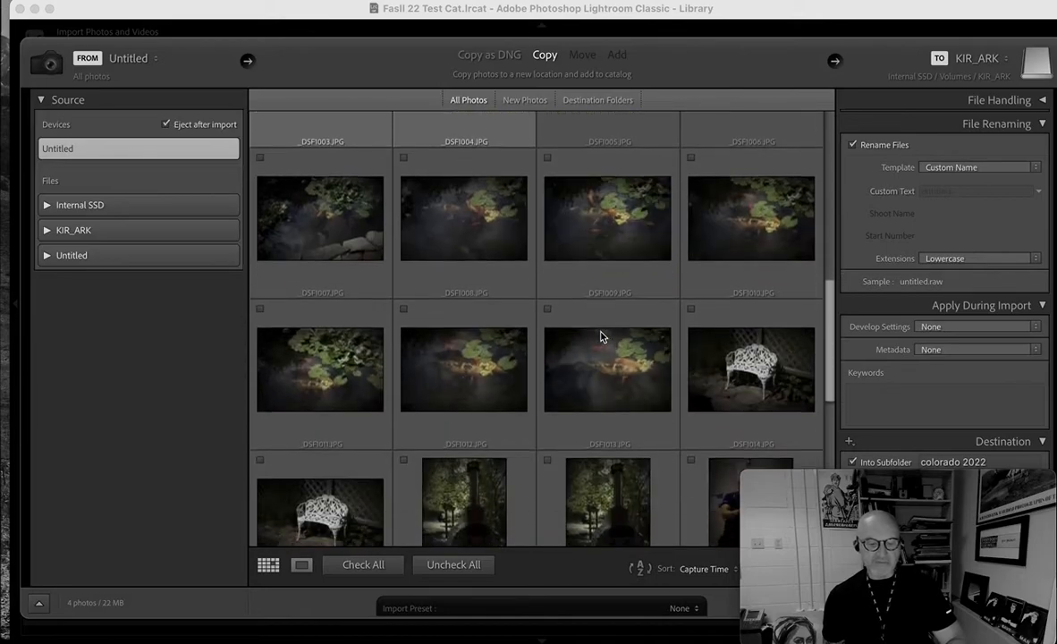
left_click(690, 273)
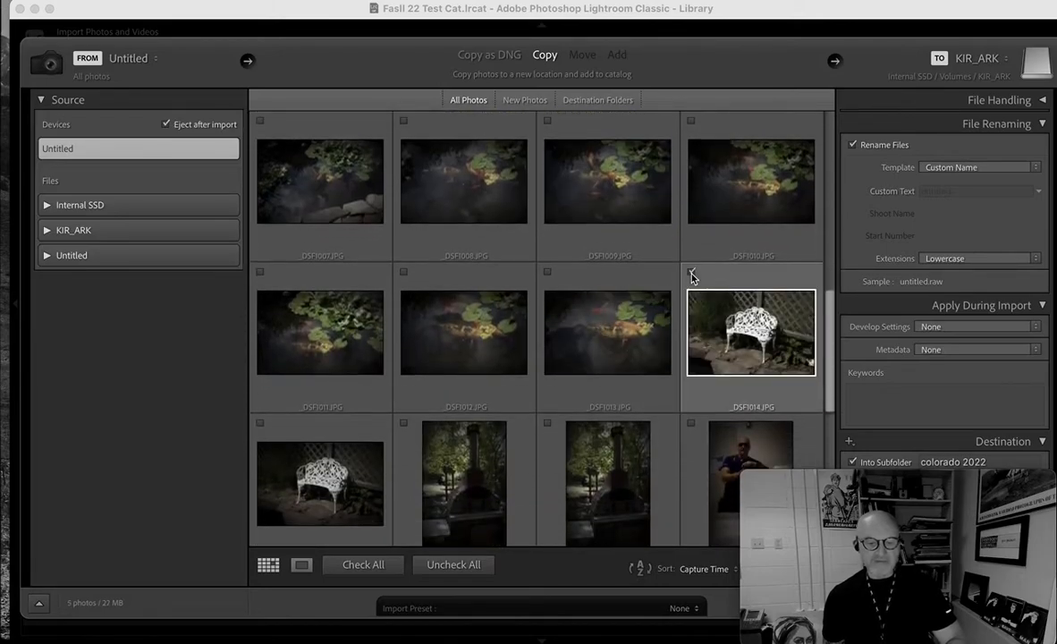
scroll(471, 336, "down", 4)
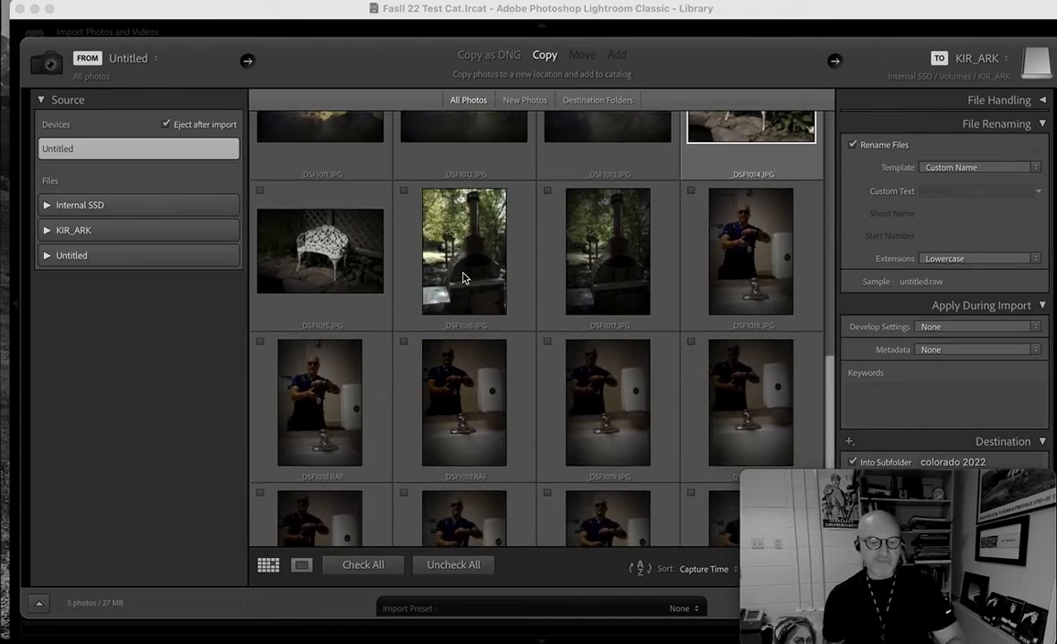
scroll(462, 278, "down", 4)
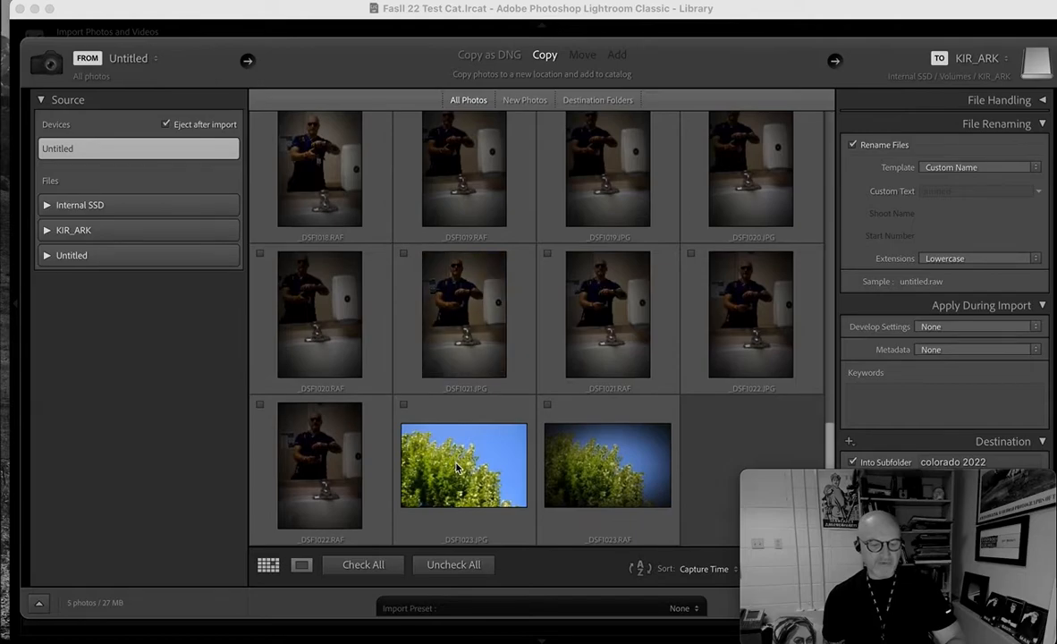
scroll(455, 440, "up", 5)
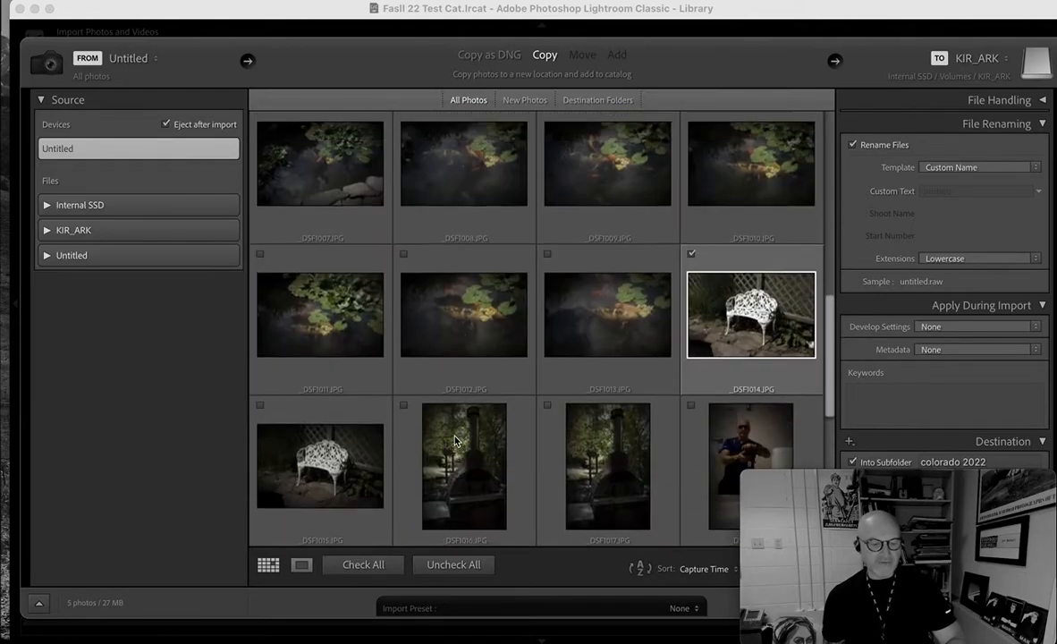
left_click(261, 425)
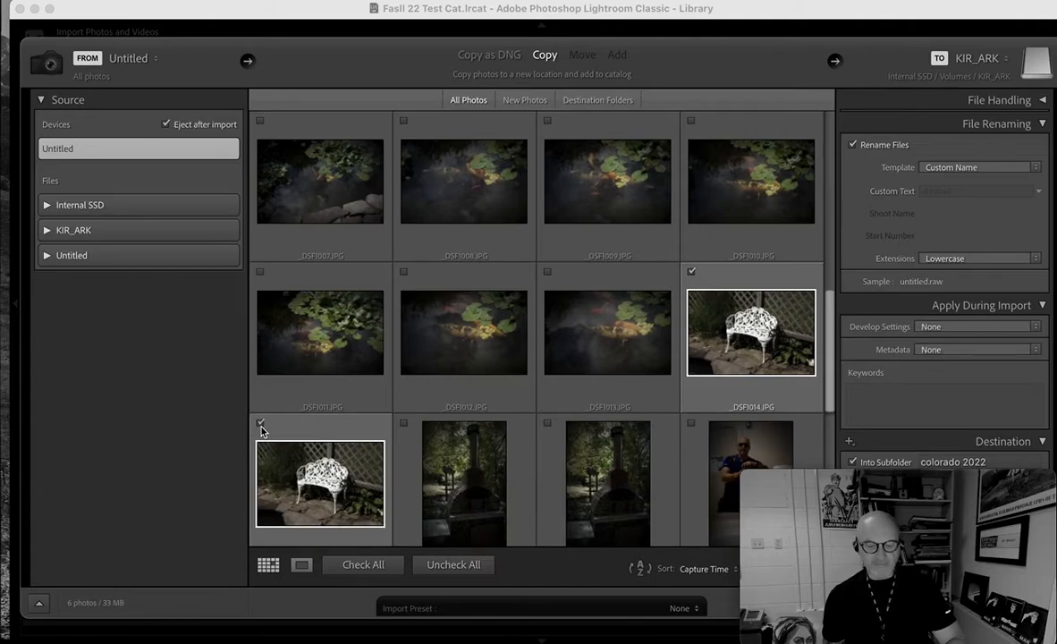
- Set the import destination to the Pictures folder on the internal drive
mouse_move(963, 491)
left_click_drag(986, 487, 982, 331)
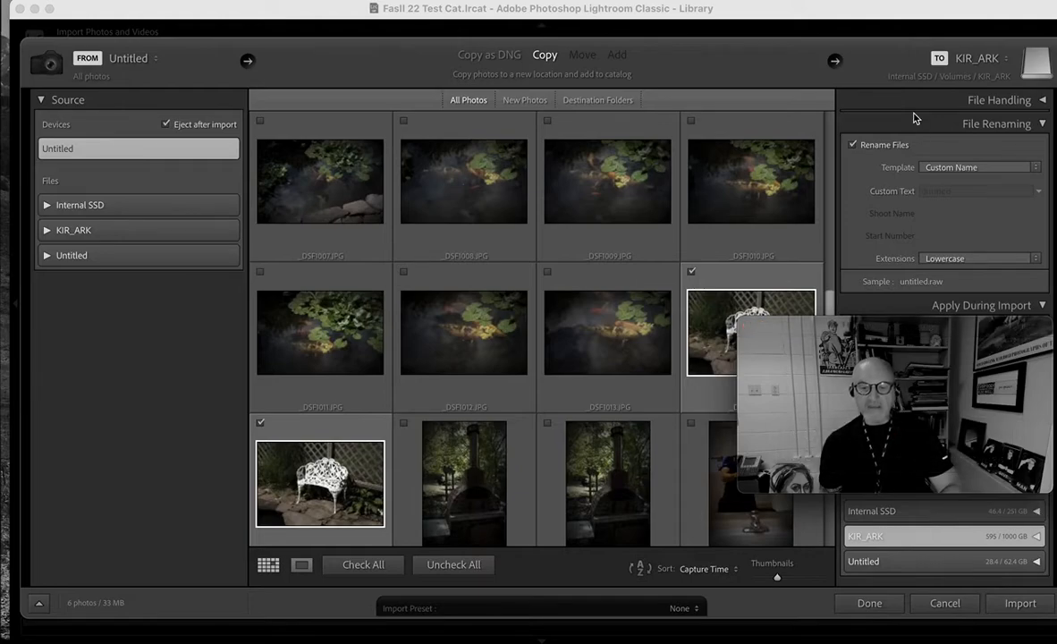
left_click(965, 61)
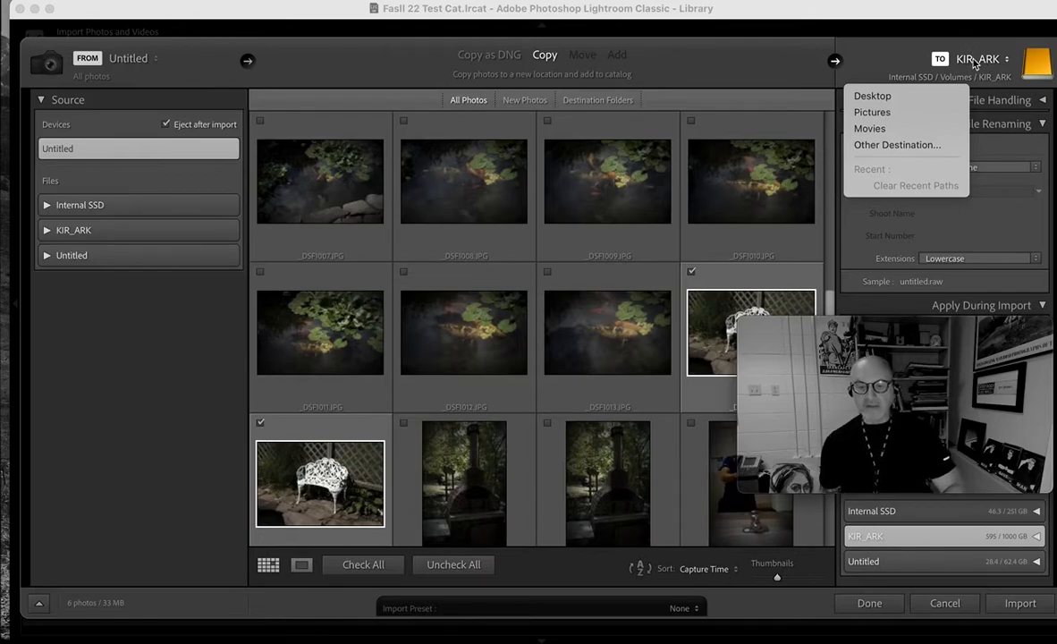
left_click(866, 110)
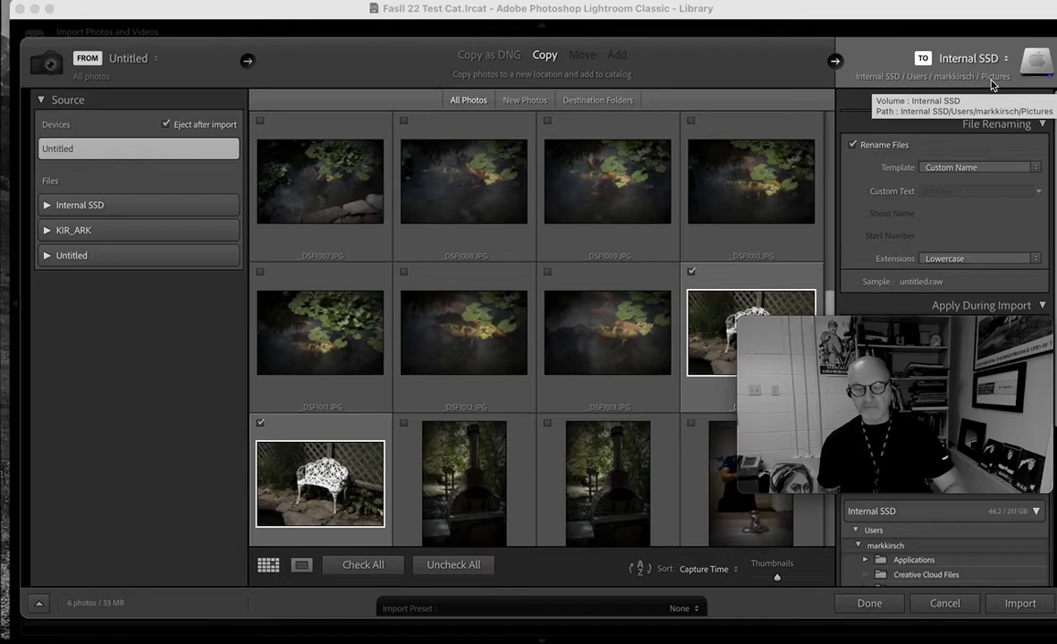
- Create a folder named Lightroom photos on the KIR_ARK drive while picking another import destination
left_click(960, 60)
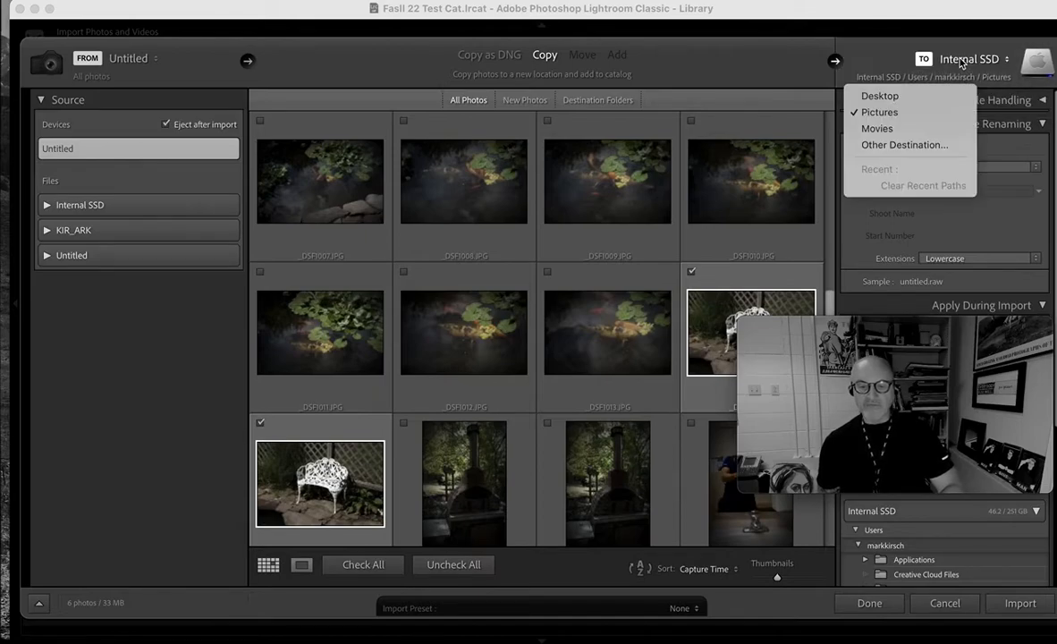
left_click(929, 146)
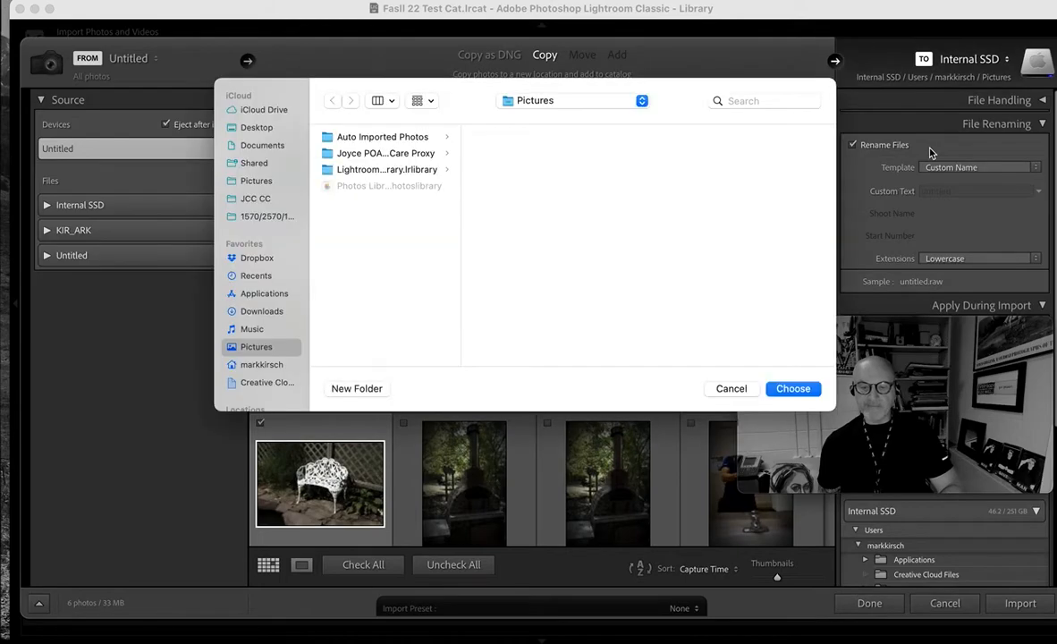
scroll(237, 269, "down", 3)
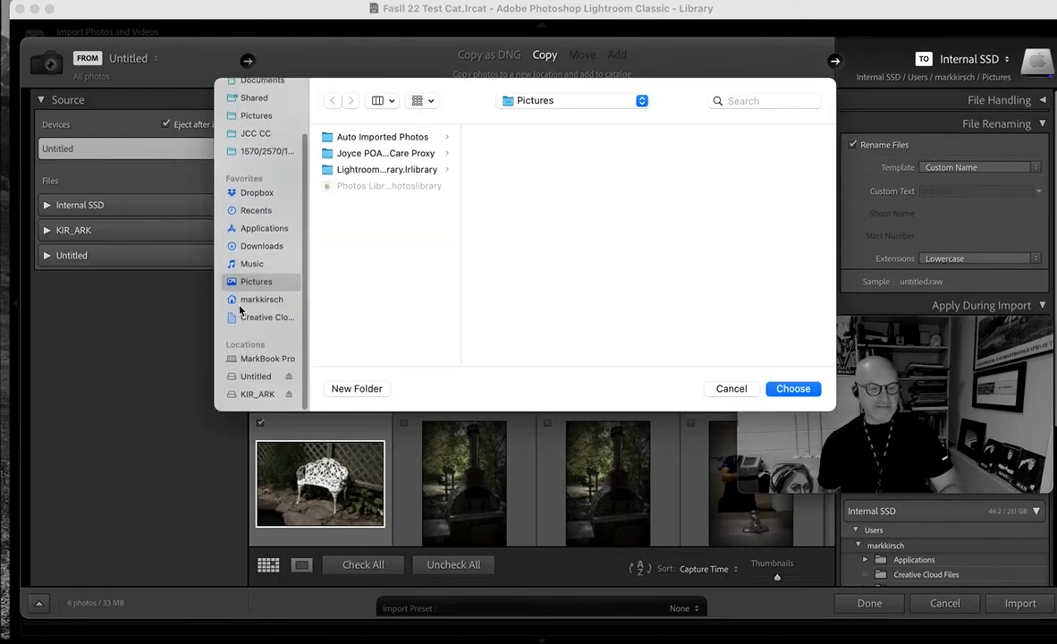
left_click(255, 394)
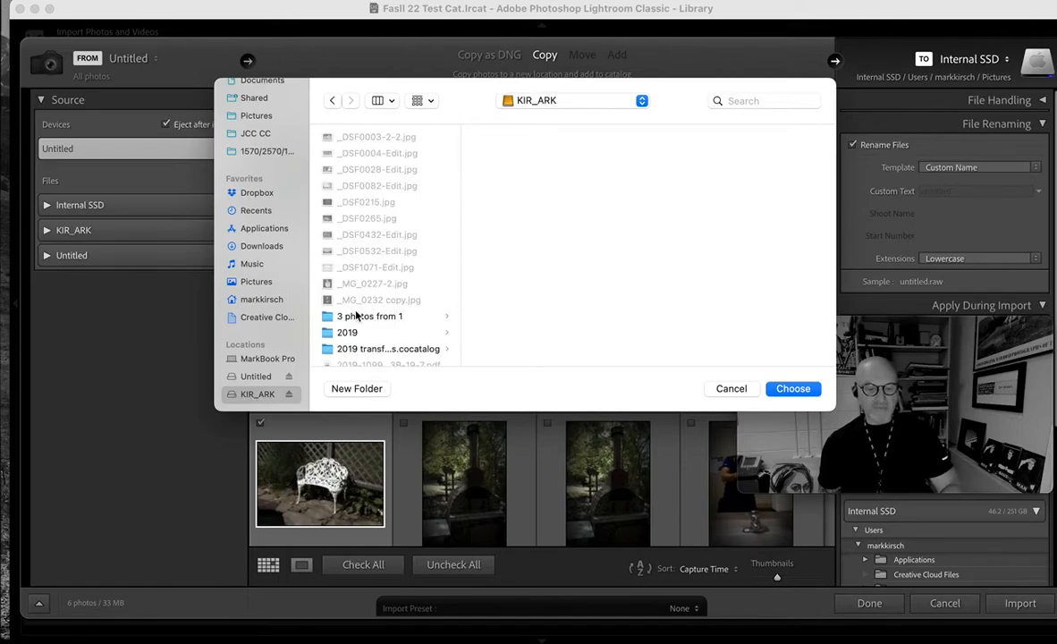
left_click(357, 389)
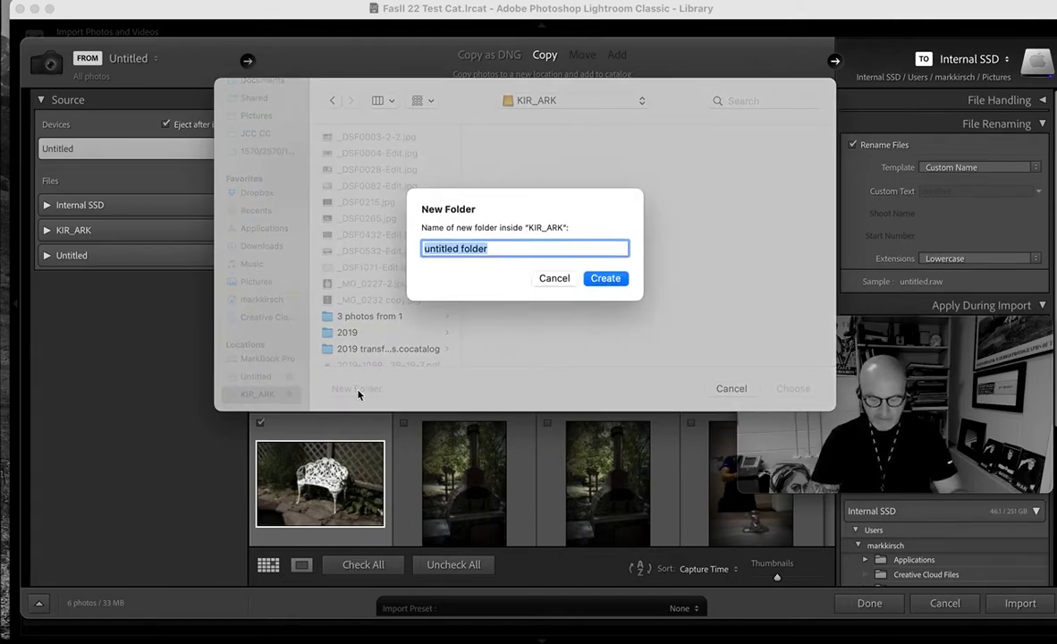
type("Lightrp")
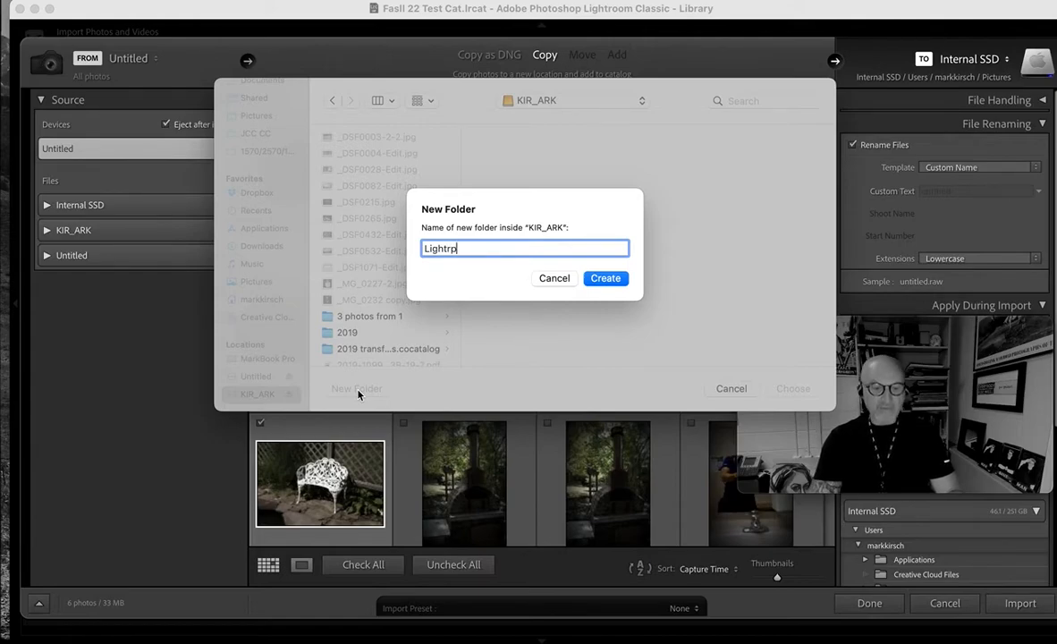
key("BackSpace")
type("oom")
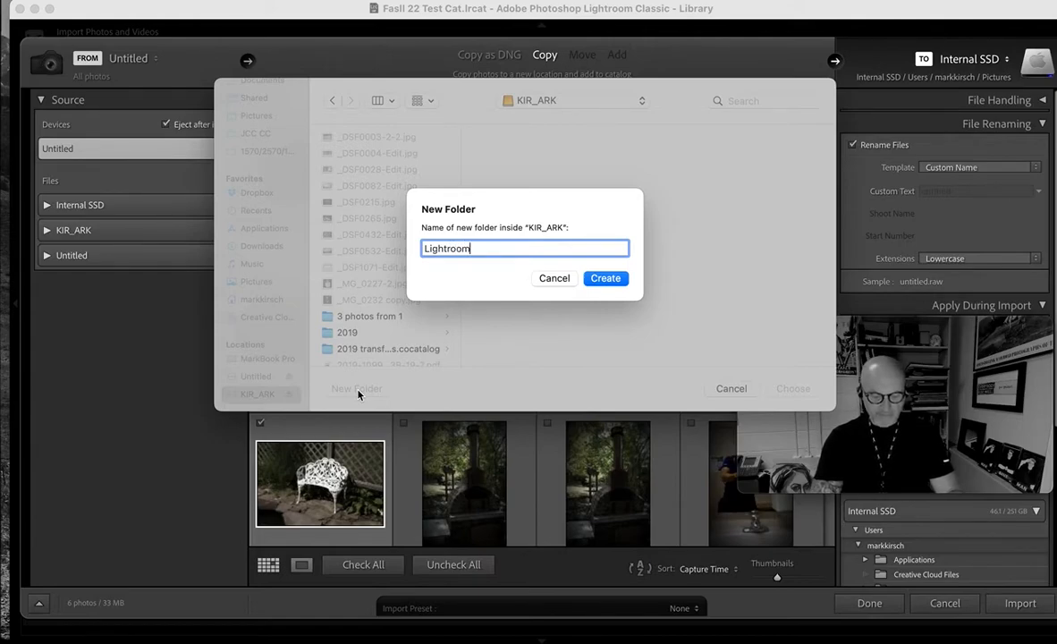
type(" photos")
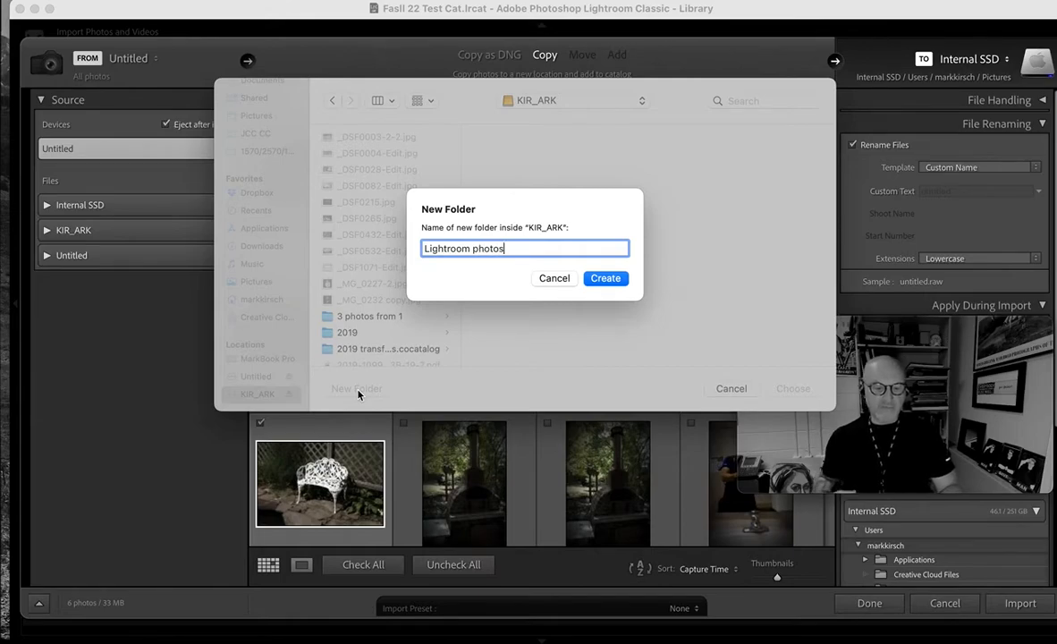
left_click(604, 280)
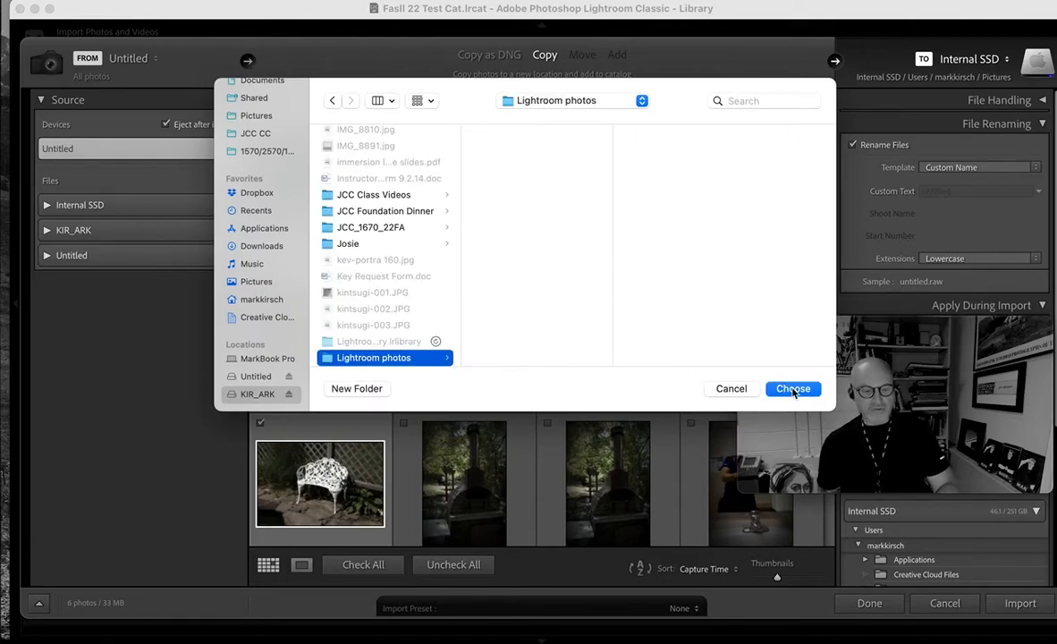
- Choose the Lightroom photos folder as the import destination and import the marked photos
left_click(793, 389)
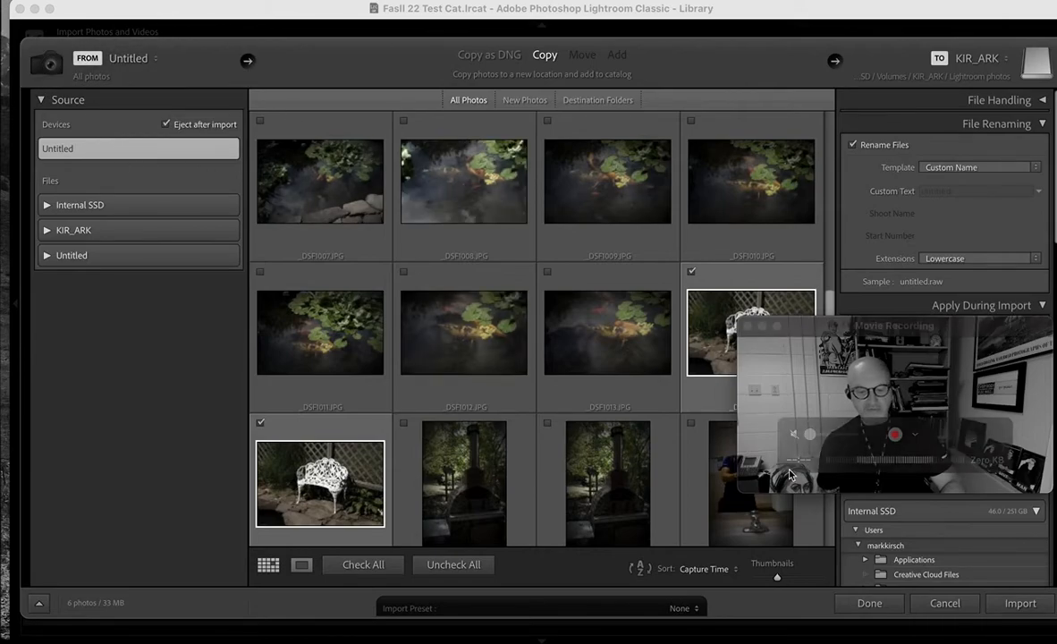
left_click(1019, 603)
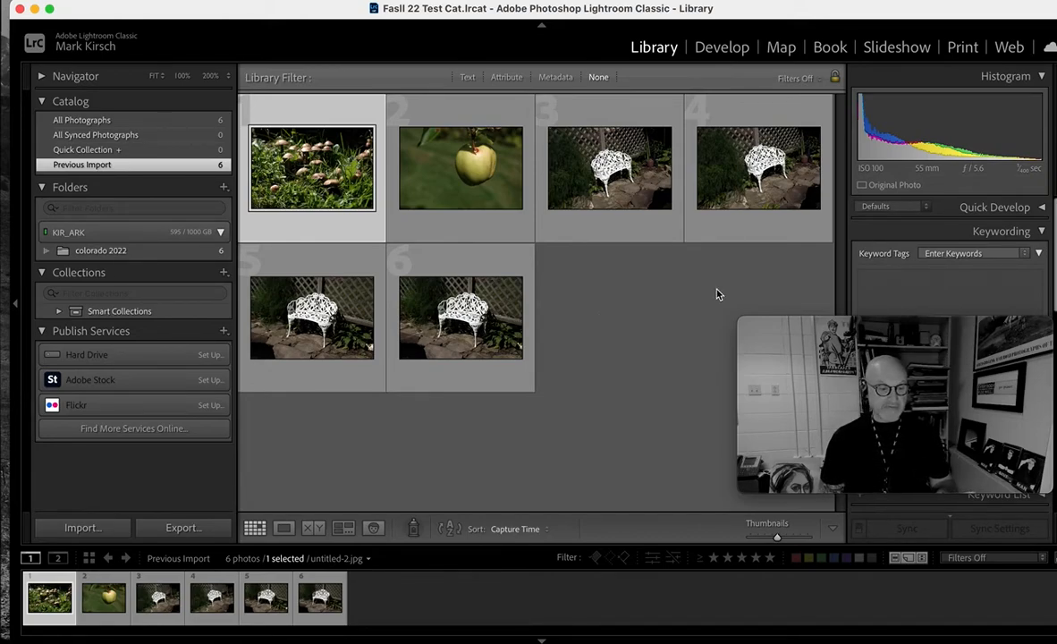
mouse_move(845, 320)
left_click_drag(846, 320, 841, 384)
left_click_drag(845, 428, 847, 495)
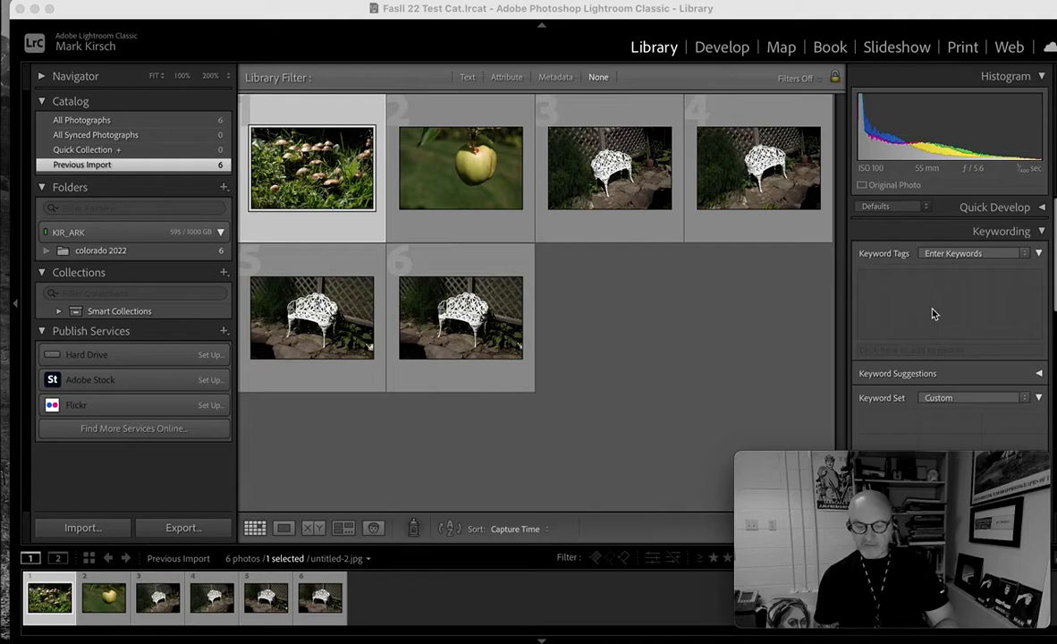
- Add the keyword Pond to the mushroom photo
scroll(937, 286, "down", 2)
scroll(948, 260, "down", 1)
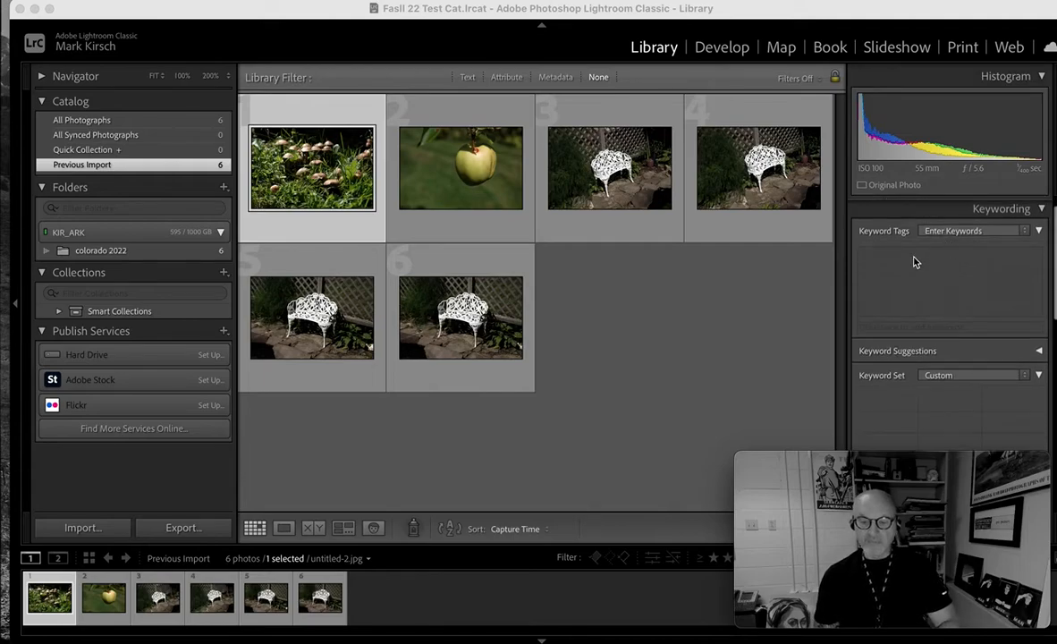
left_click(918, 261)
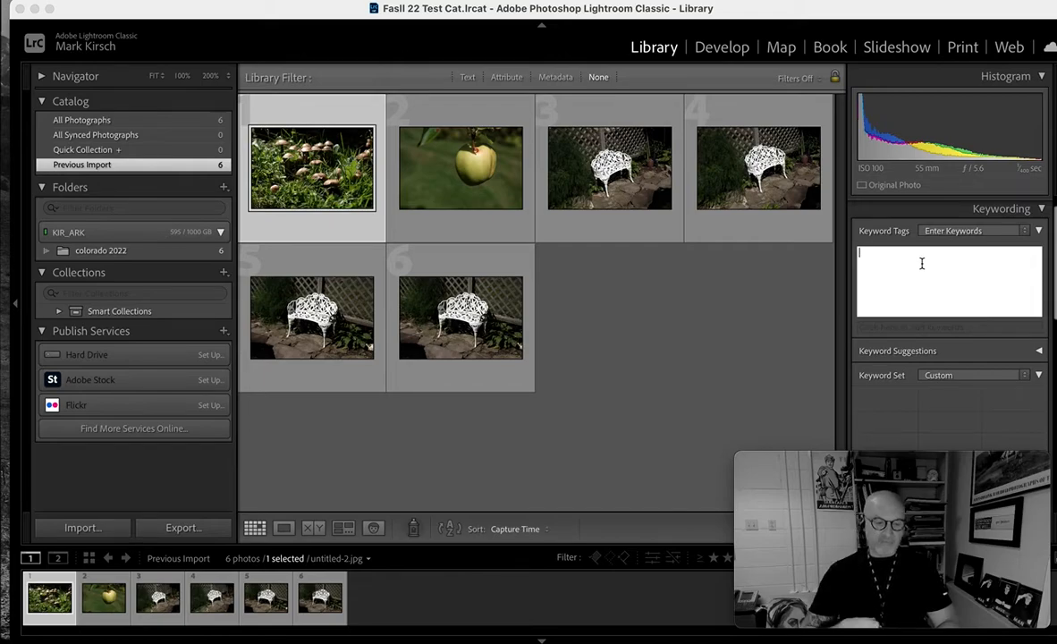
type("Pond")
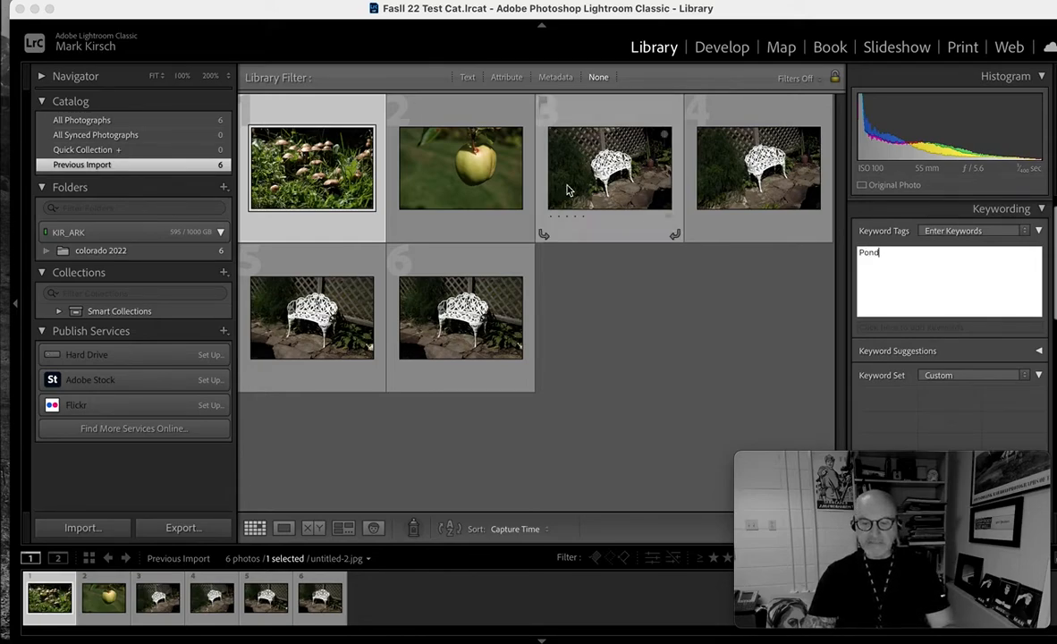
key("Return")
- Select all photos of the previous import and replace their keyword entry with Pond for the whole selection
left_click(483, 266)
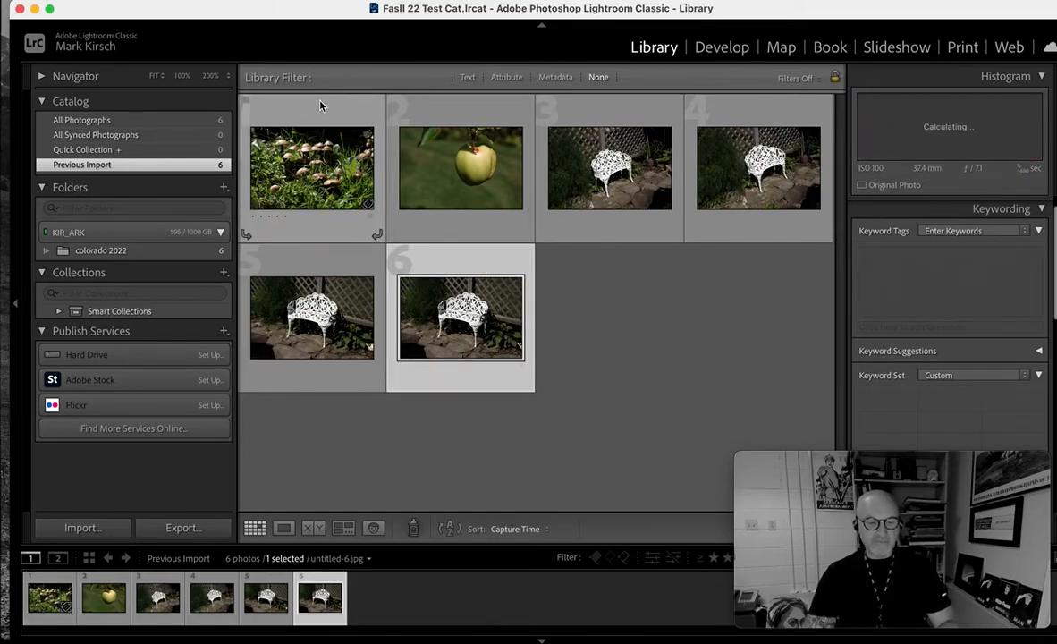
key("super+a")
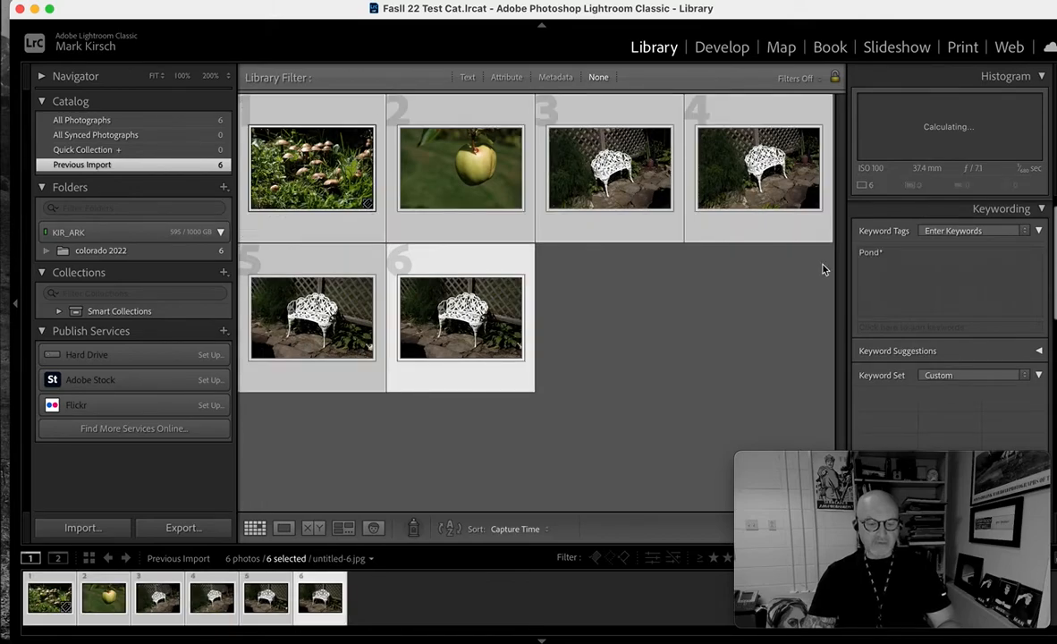
left_click(914, 256)
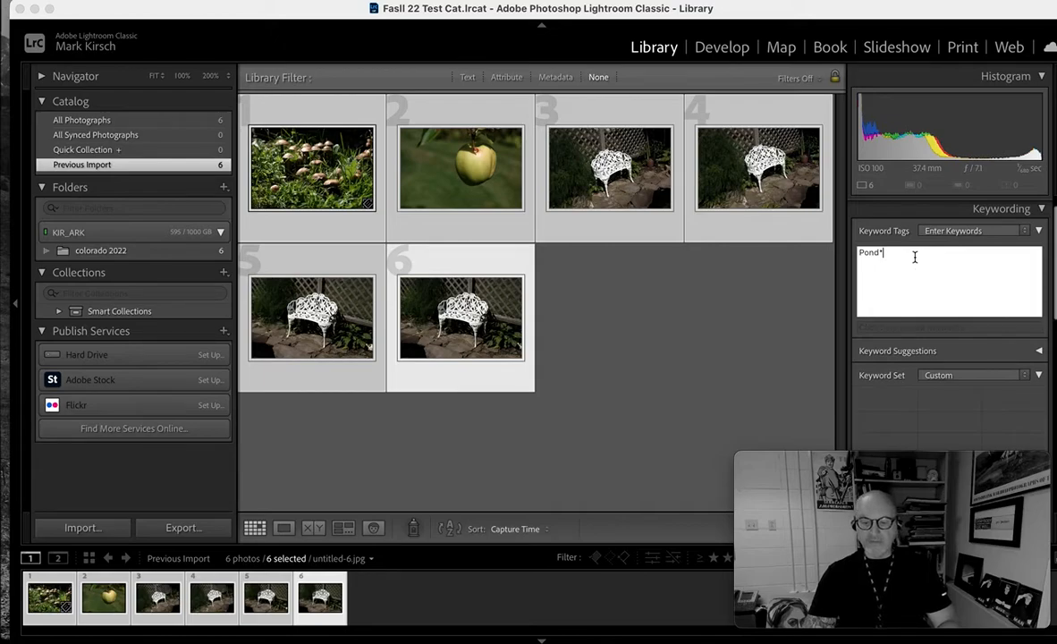
key("BackSpace")
key("BackSpace")
key("BackSpace")
key("BackSpace")
key("BackSpace")
type("P")
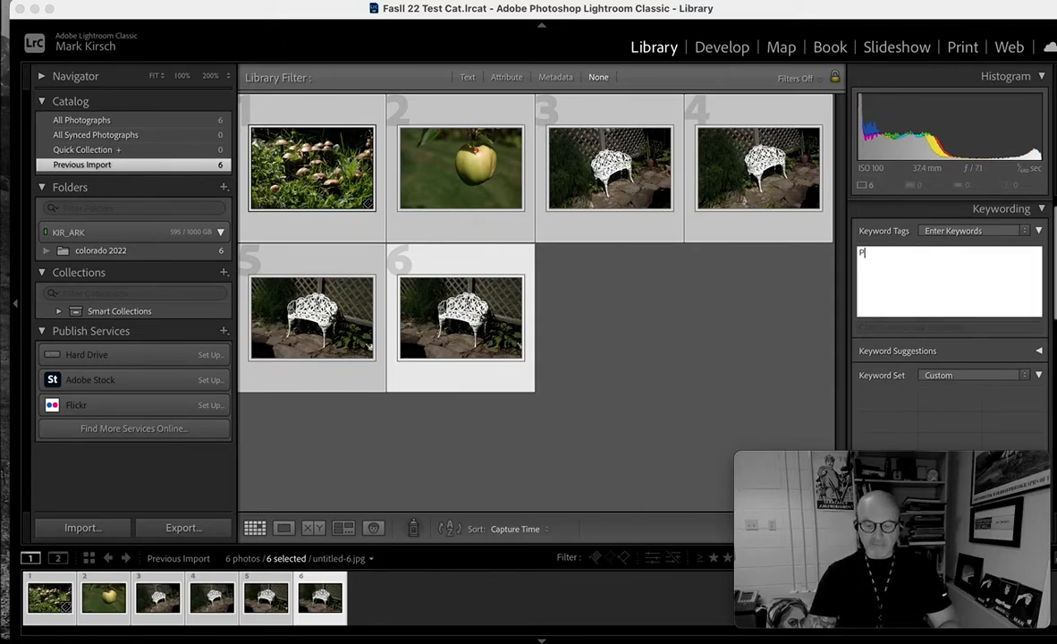
type("ond")
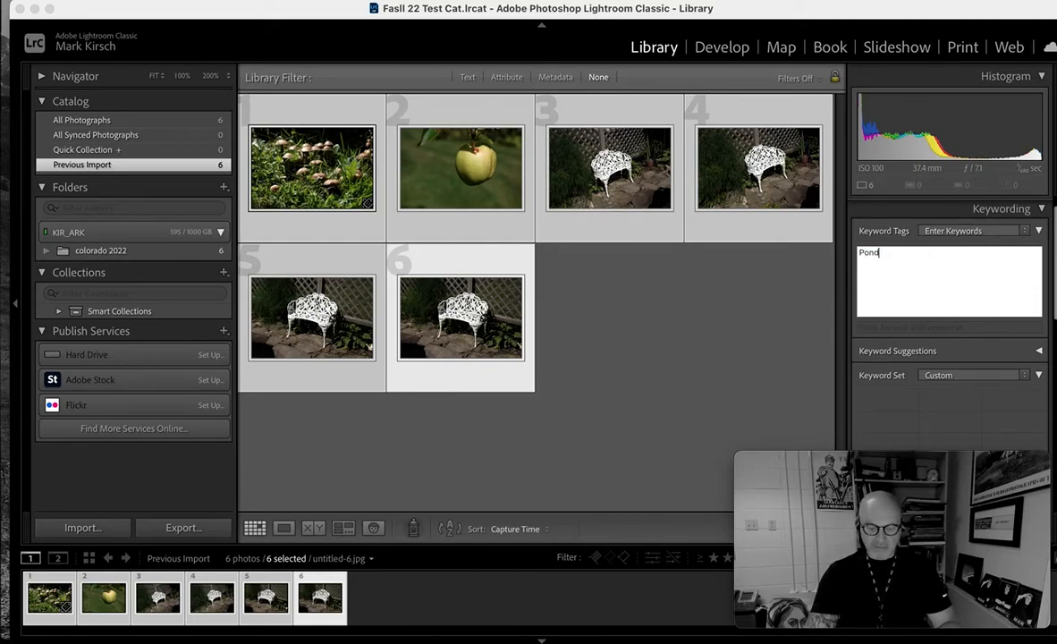
type(",")
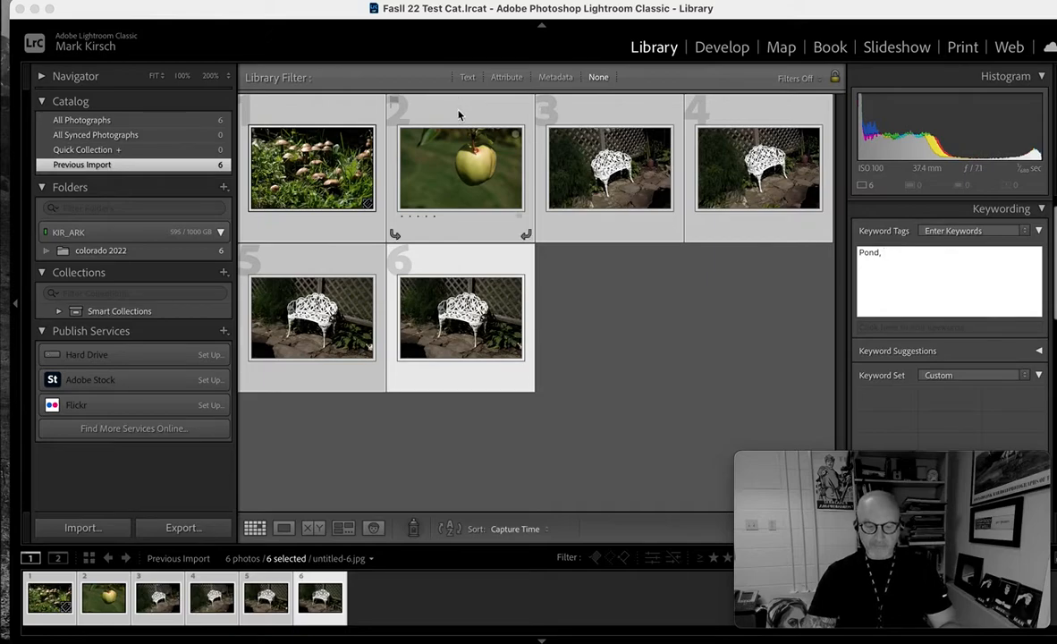
key("Return")
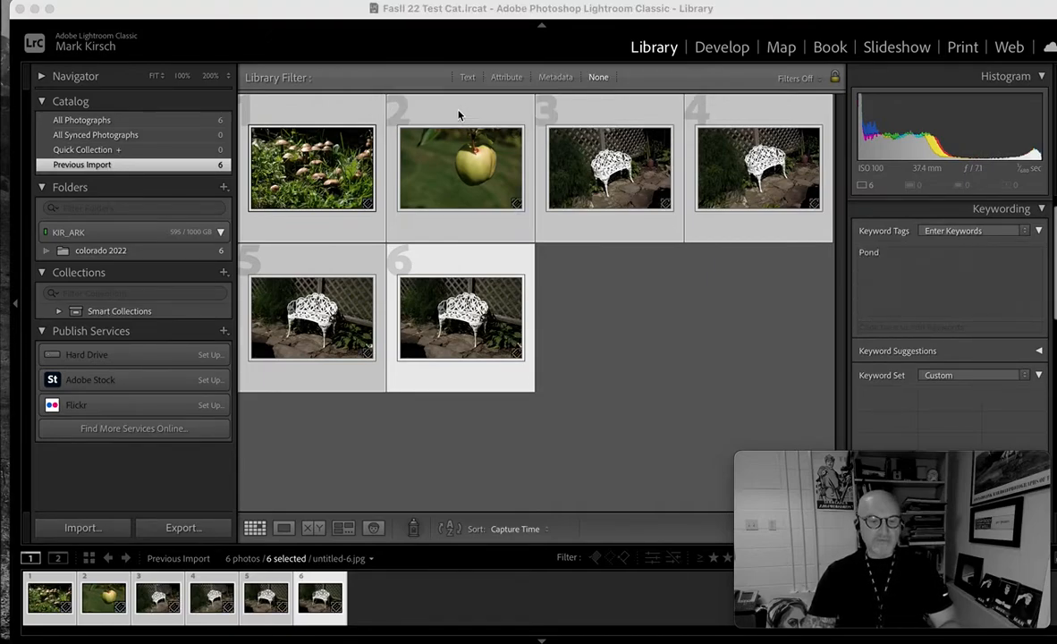
- Select only the four white bench photos and add the keywords iron bench and white bench to them
left_click(459, 115, "super")
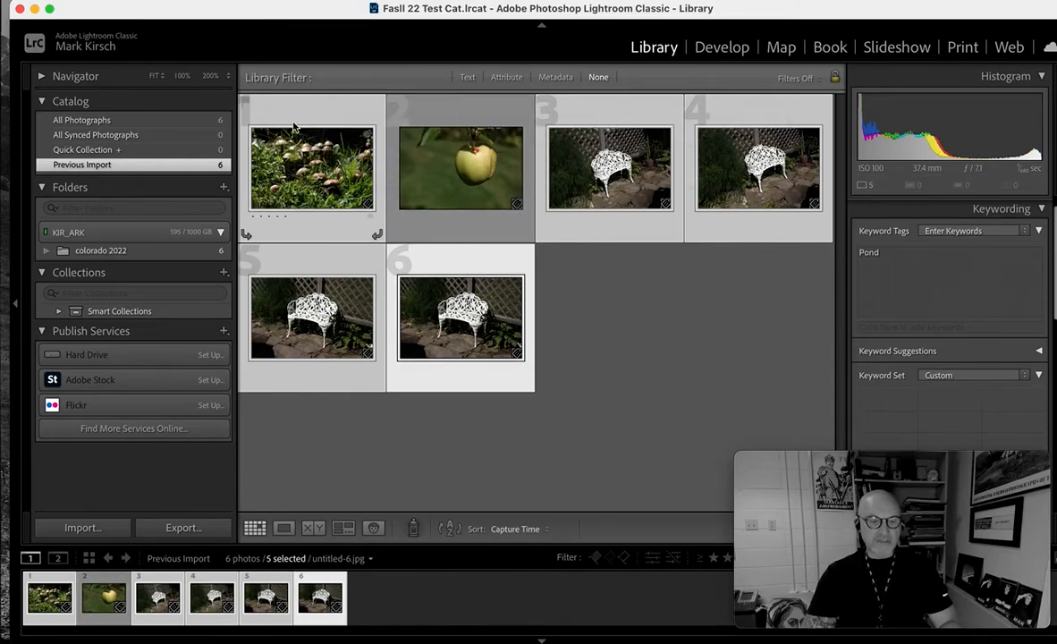
left_click(292, 127, "super")
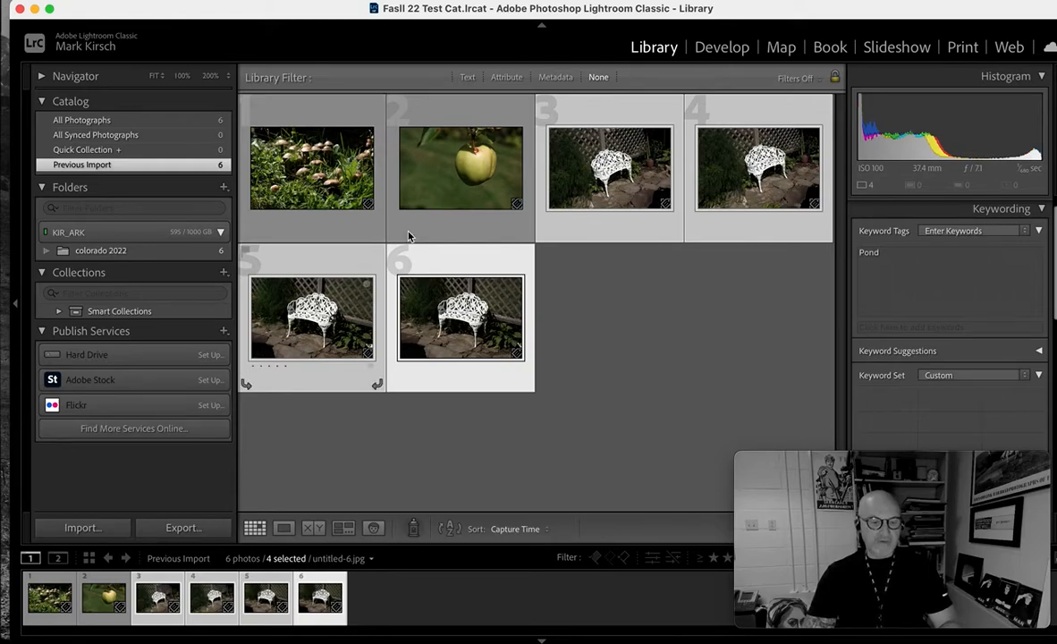
left_click(581, 117)
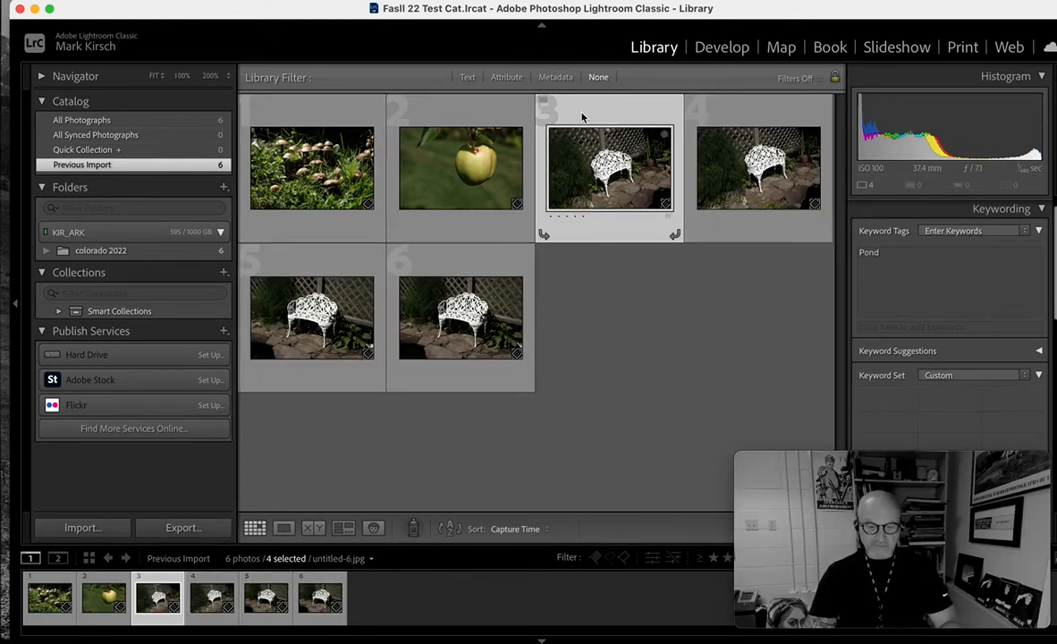
left_click(490, 262, "shift")
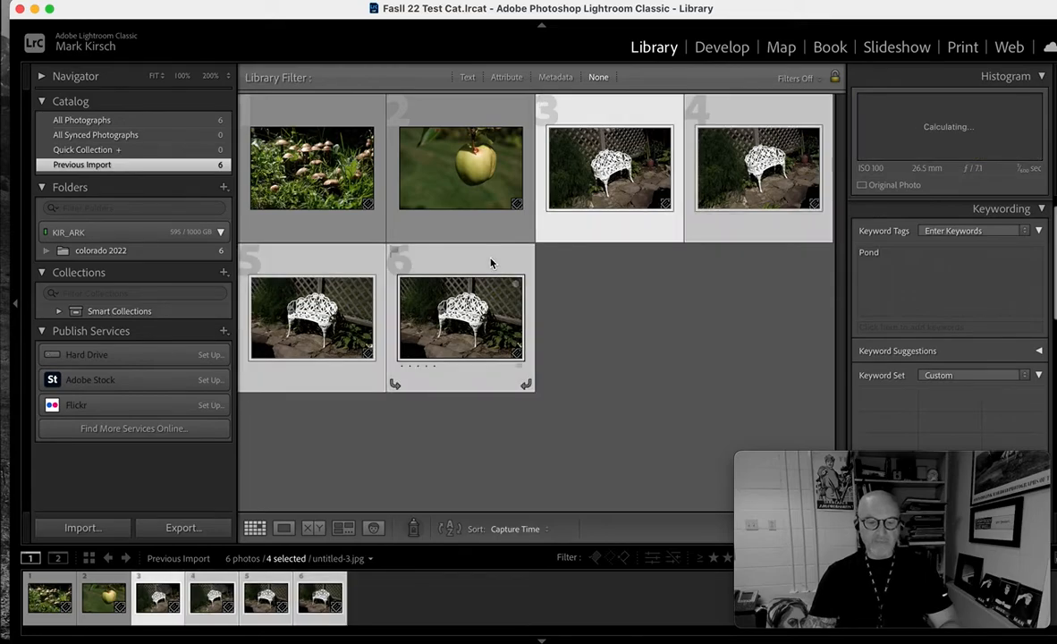
left_click(898, 255)
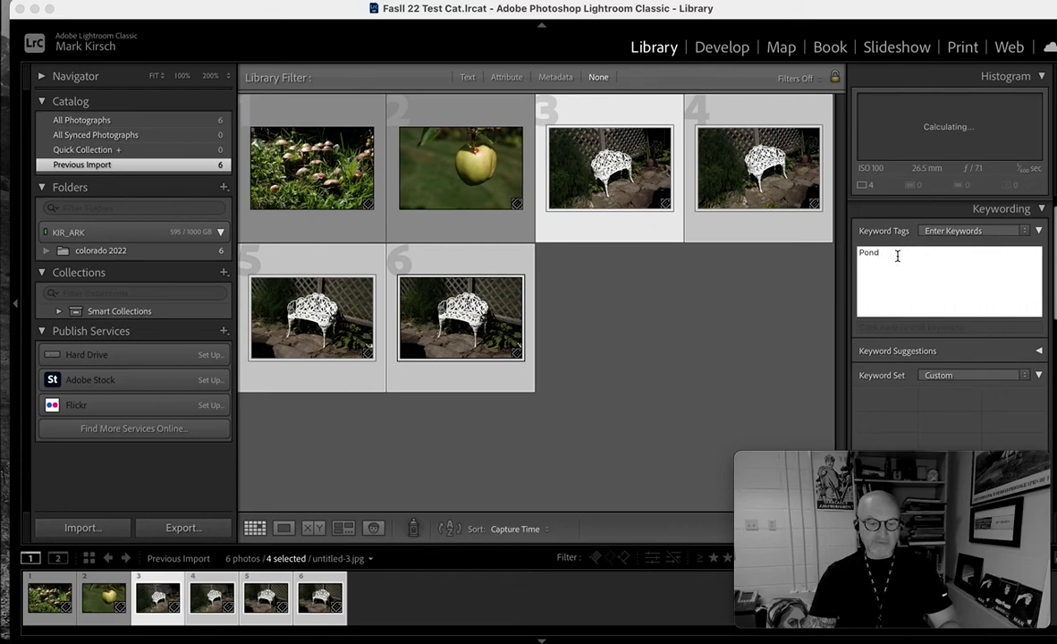
type(",")
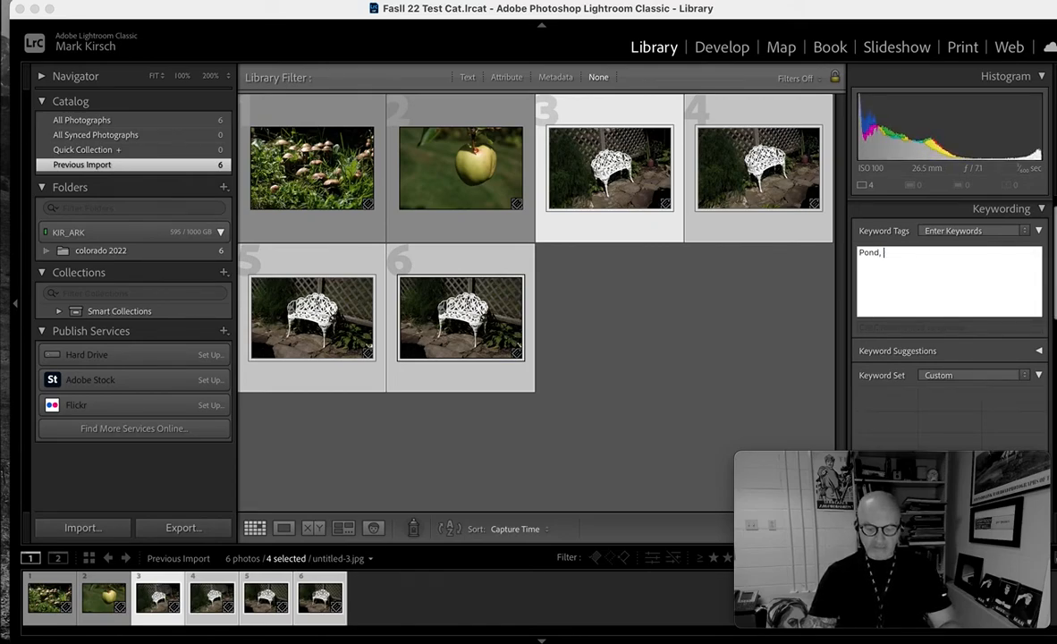
type("P lro")
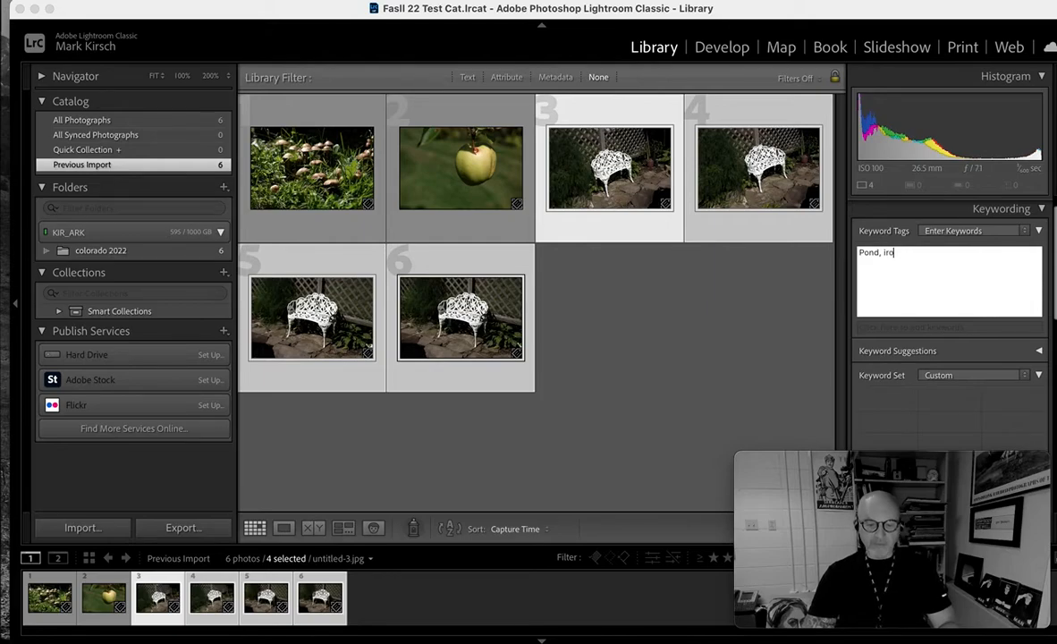
type("n bench, ")
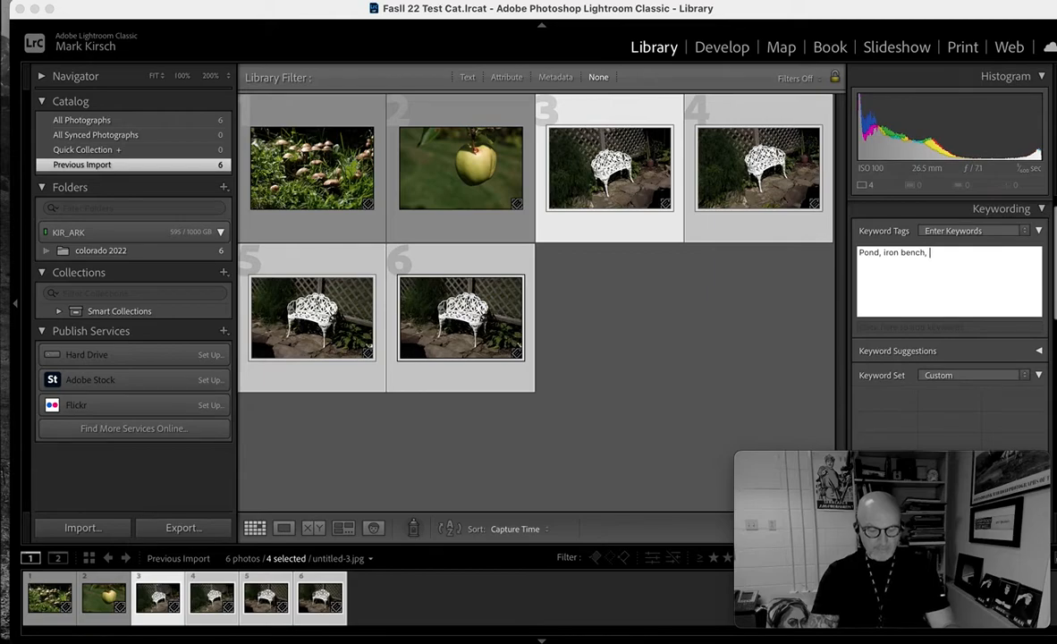
type("white")
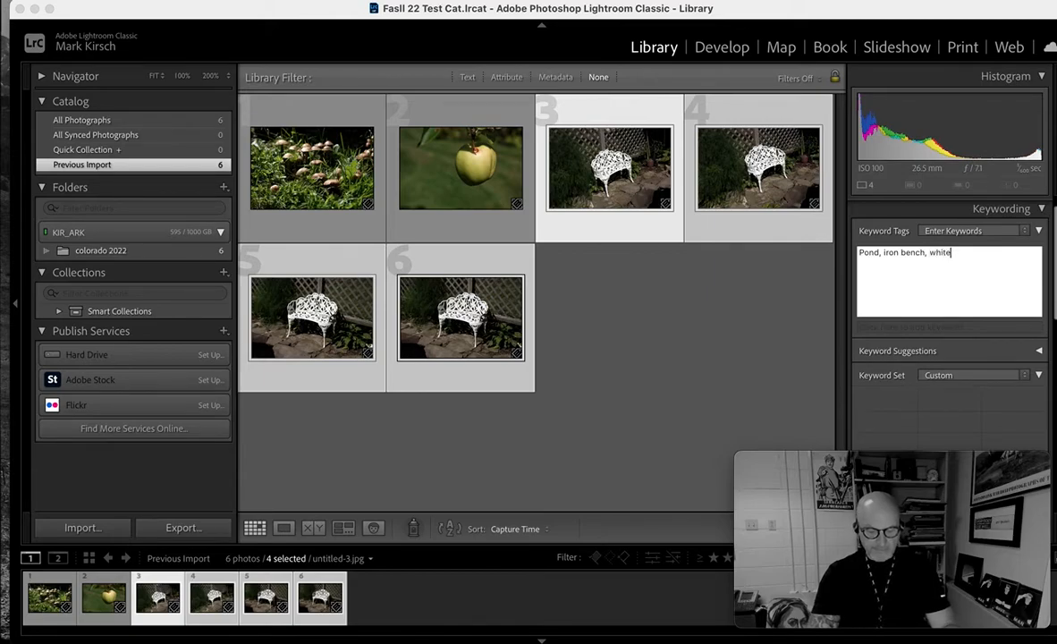
type(" bench")
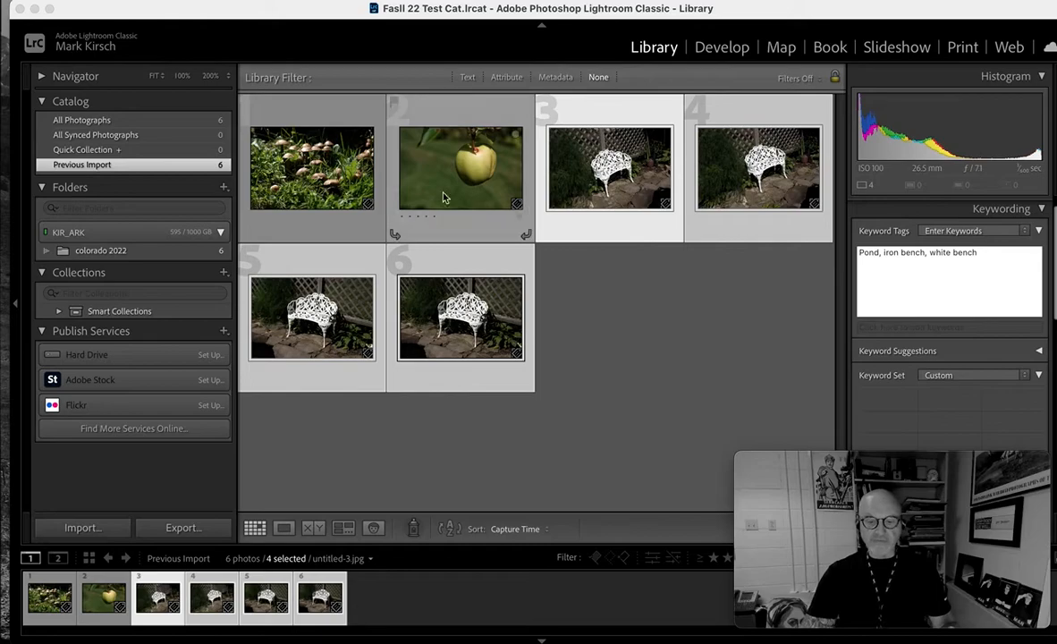
key("Return")
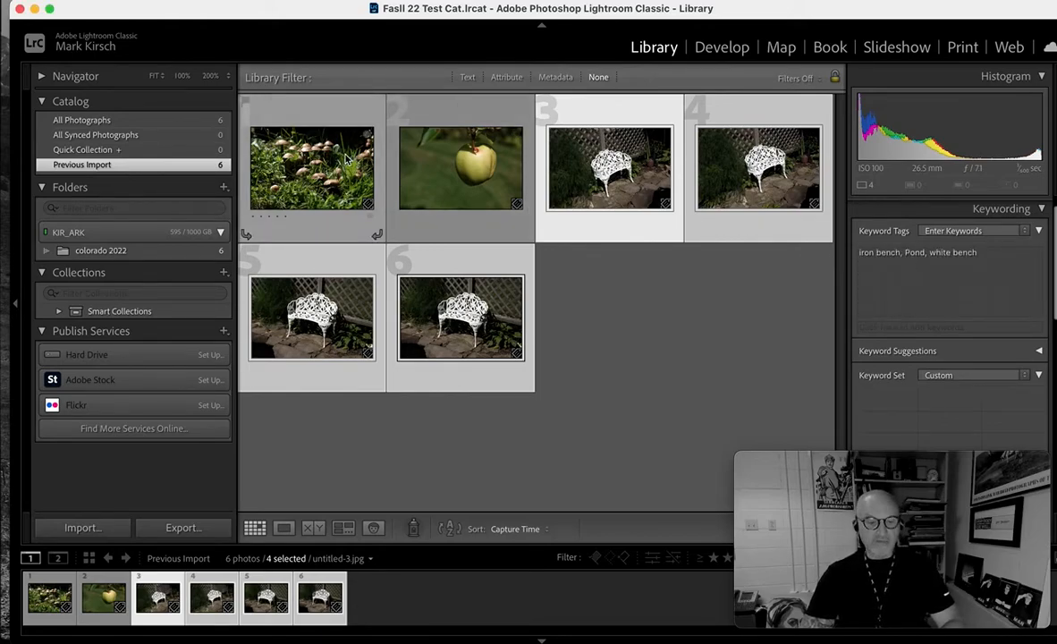
- Select only the mushroom photo and add the keyword mushrooms after its existing Pond keyword
left_click(320, 119)
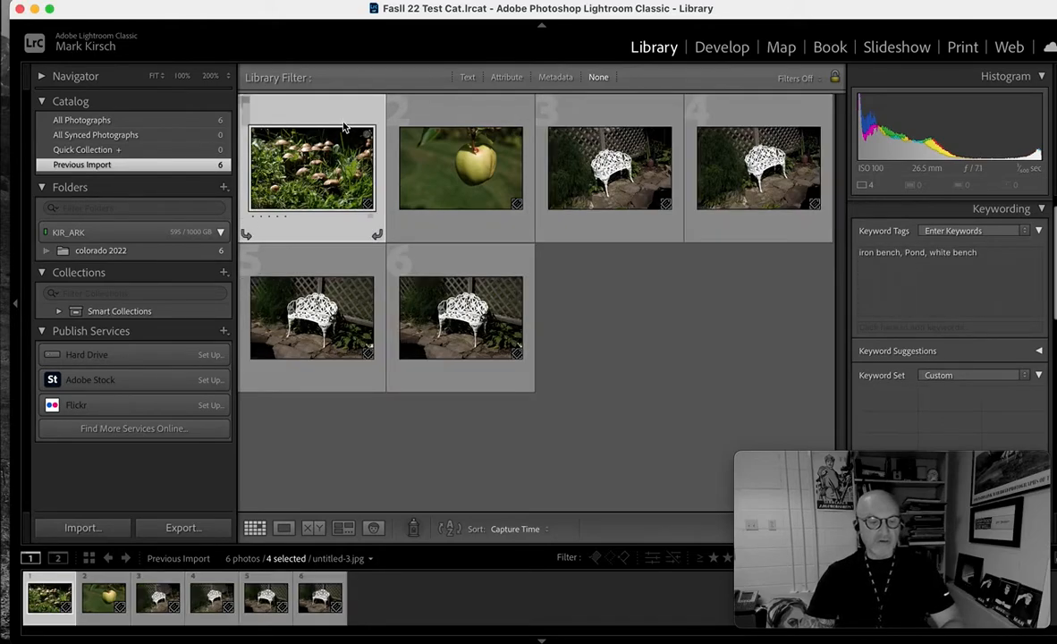
left_click(890, 254)
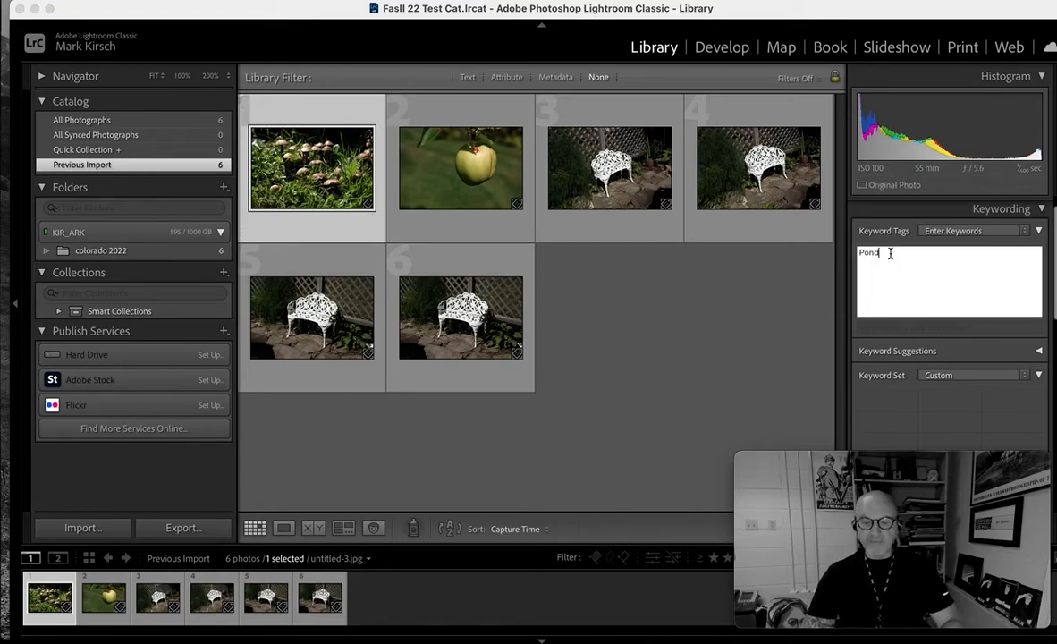
type(", mushrooms")
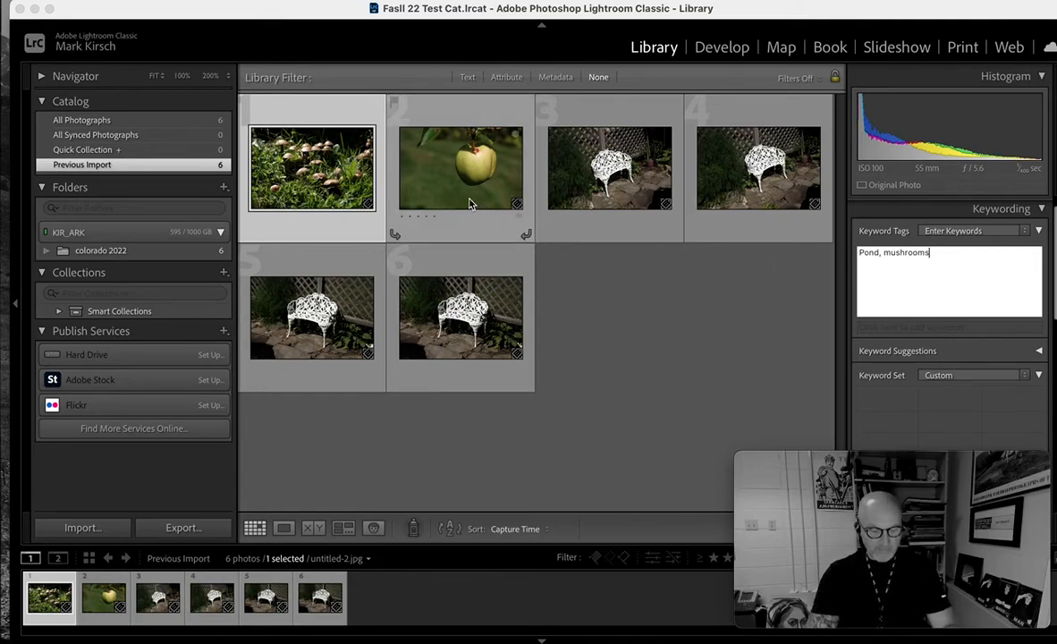
key("Return")
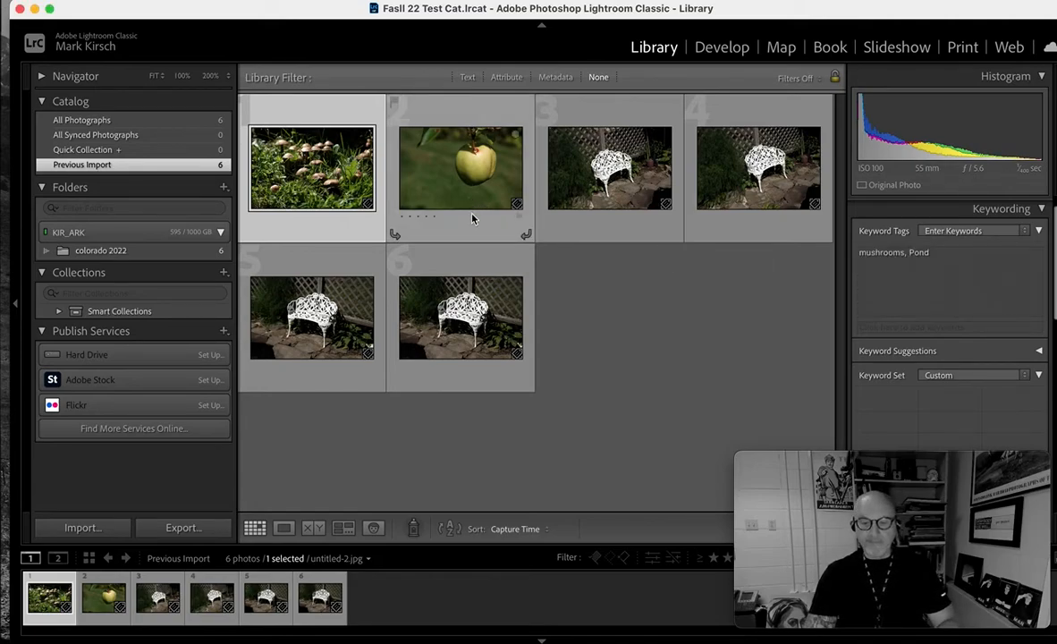
- Select the apple photo and add the keywords apple and snow apple after its existing Pond keyword
left_click(473, 218)
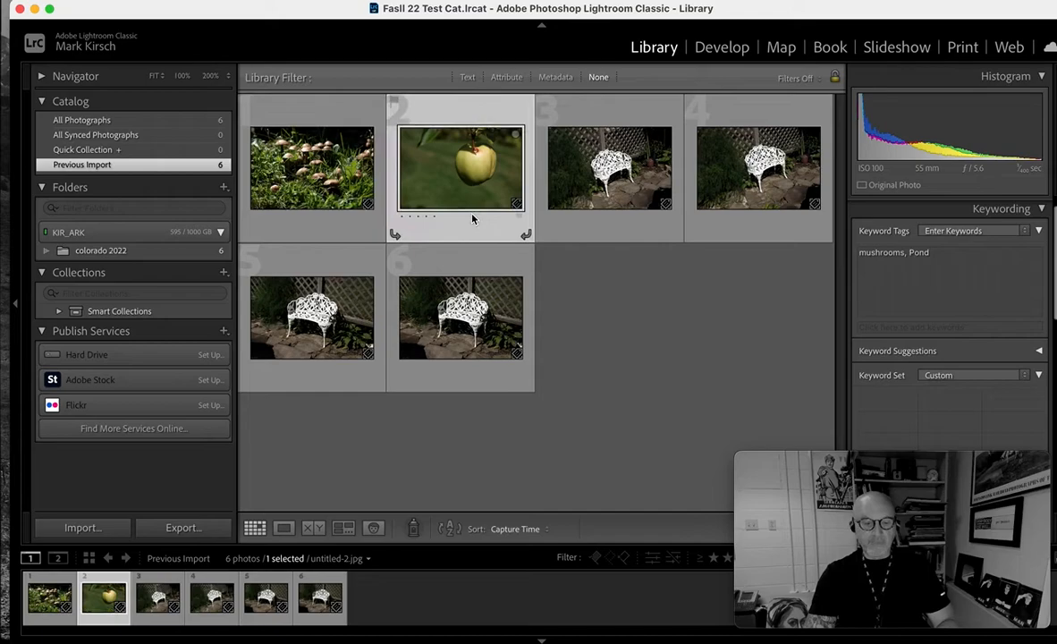
left_click(889, 259)
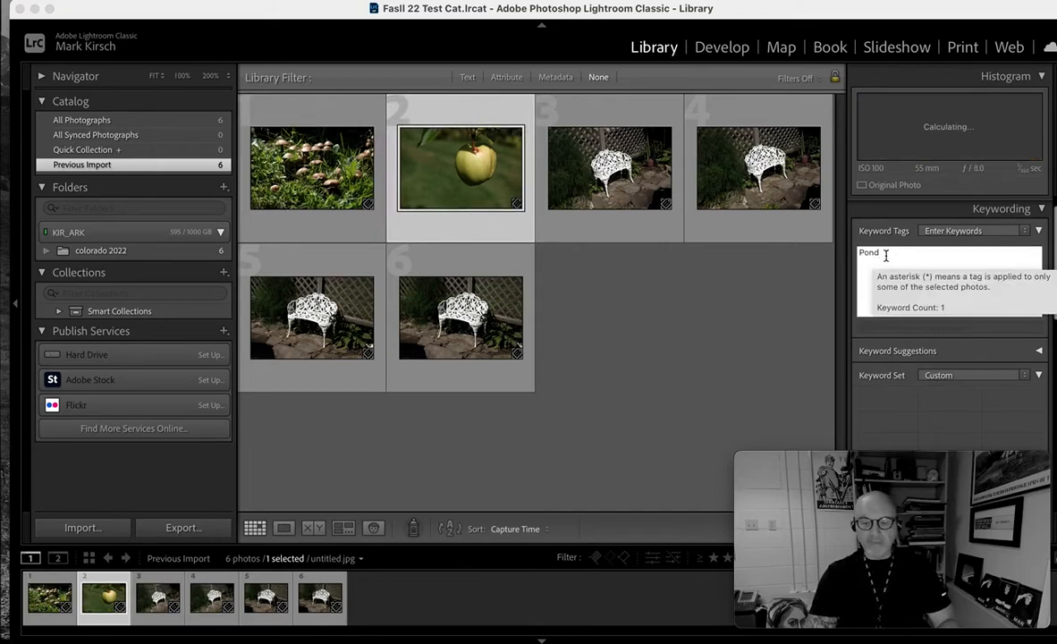
type(", ")
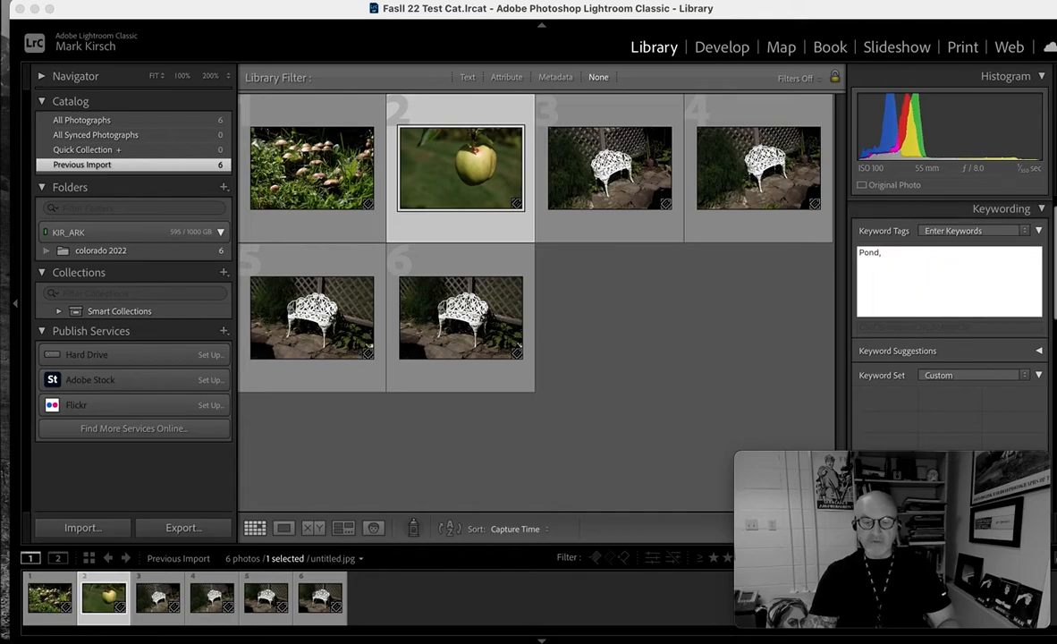
type("a")
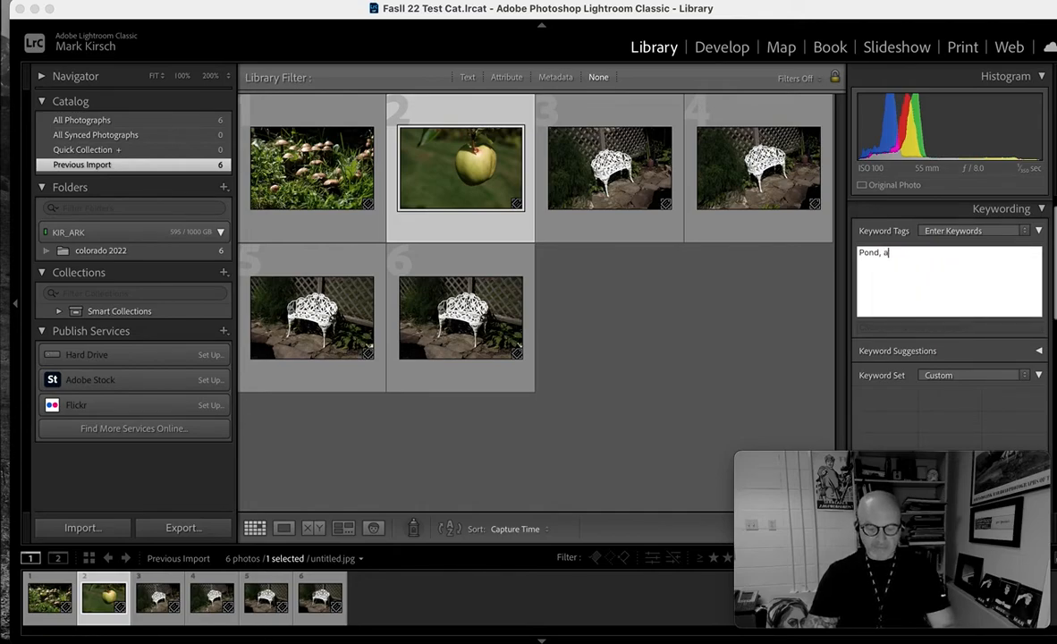
type("pple, snow apple")
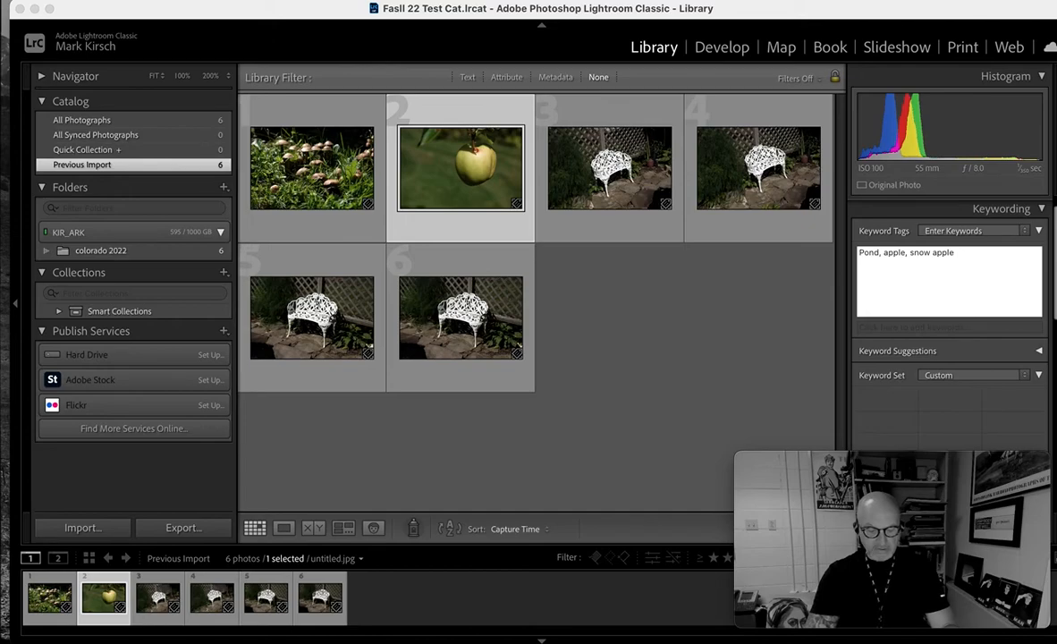